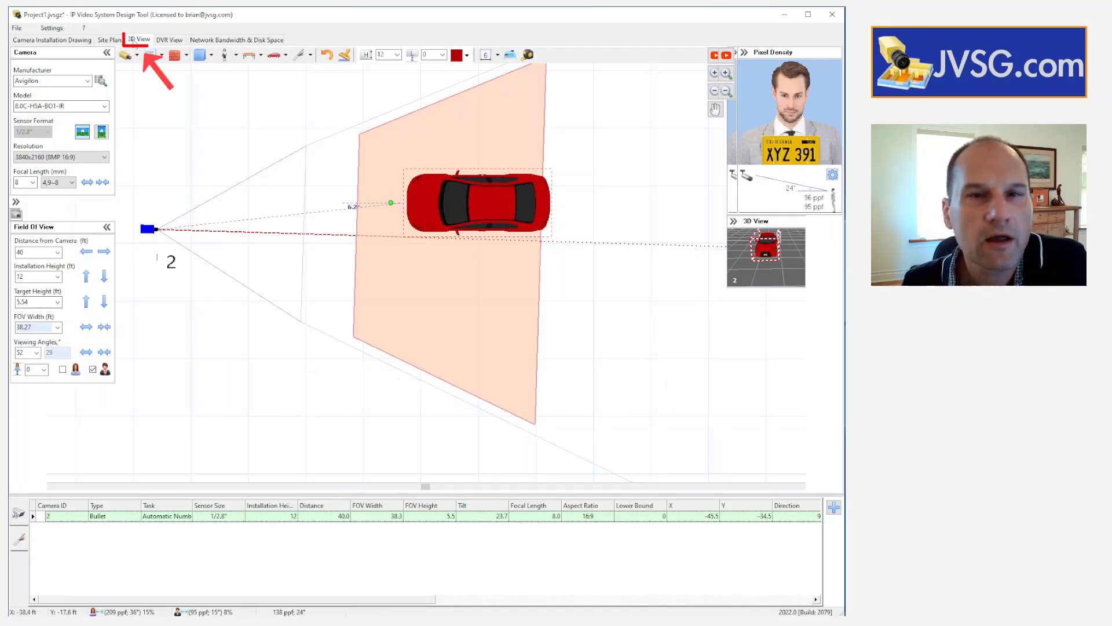
- Check the car and camera in 3D, then move the car slightly higher on the site plan
click(138, 39)
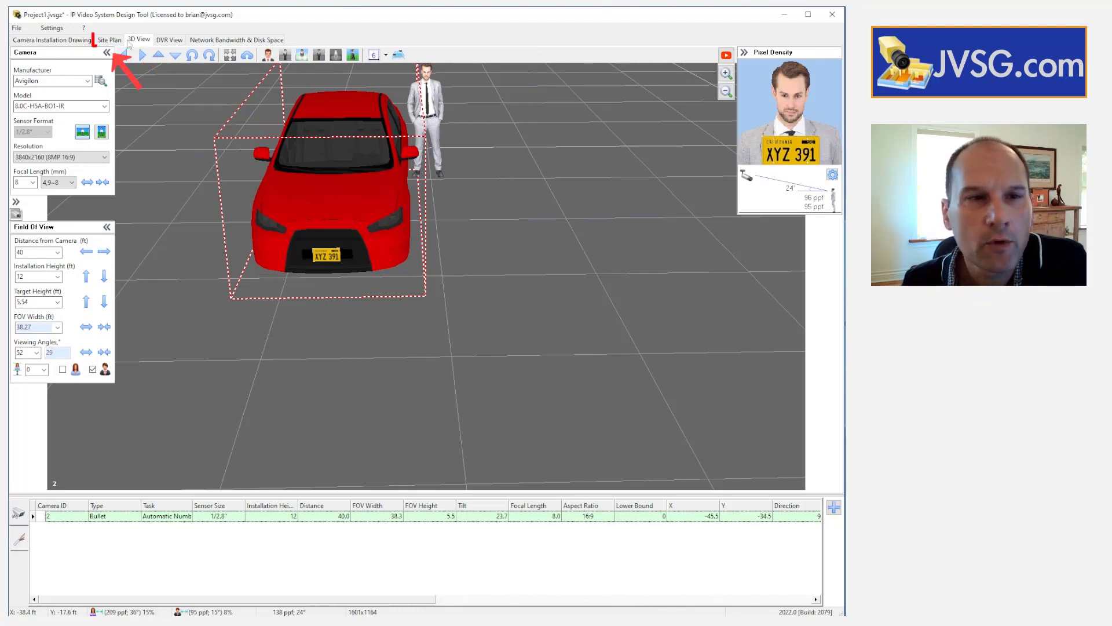
click(110, 39)
drag(496, 207, 481, 175)
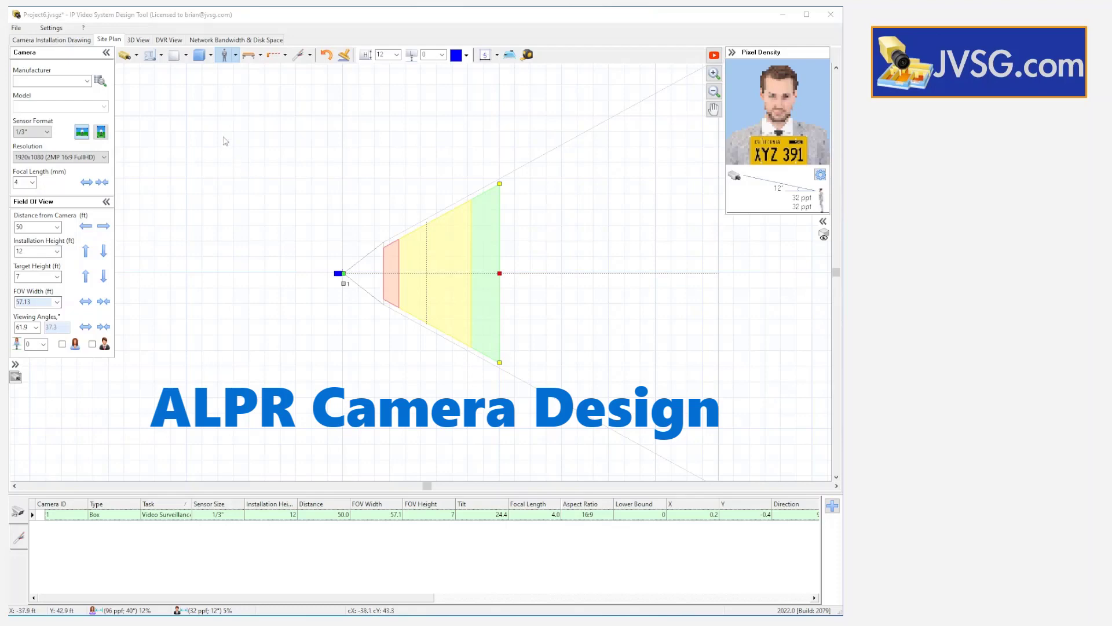
- Show the Automatic Number Plate Recognition task in Camera Zone Visualization: 300 mm plate, 266 ppm
click(51, 28)
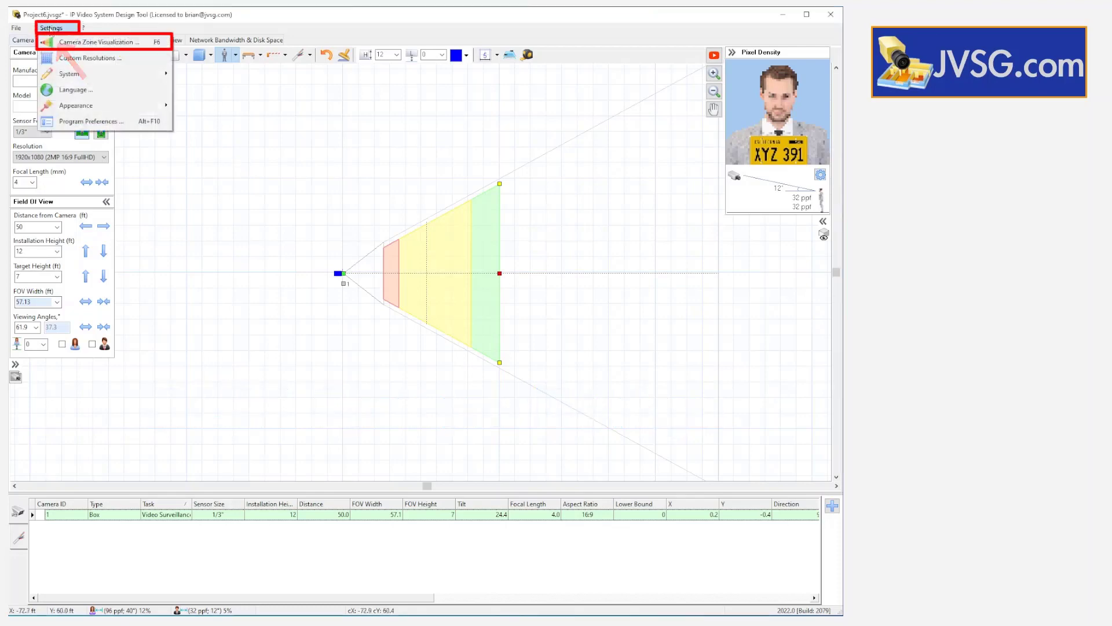
click(73, 42)
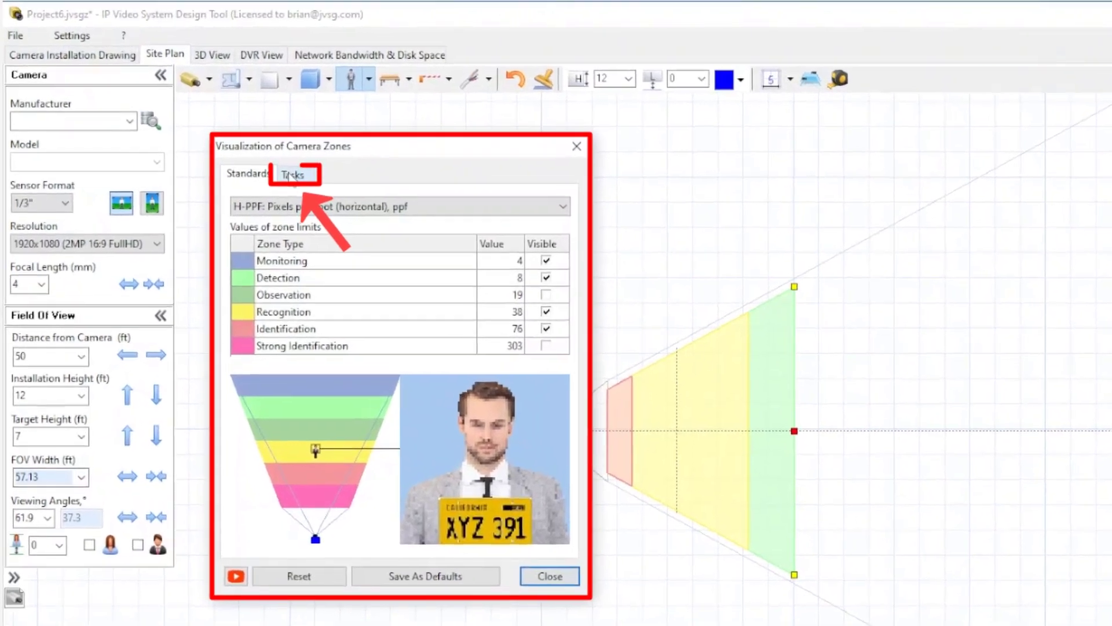
click(289, 176)
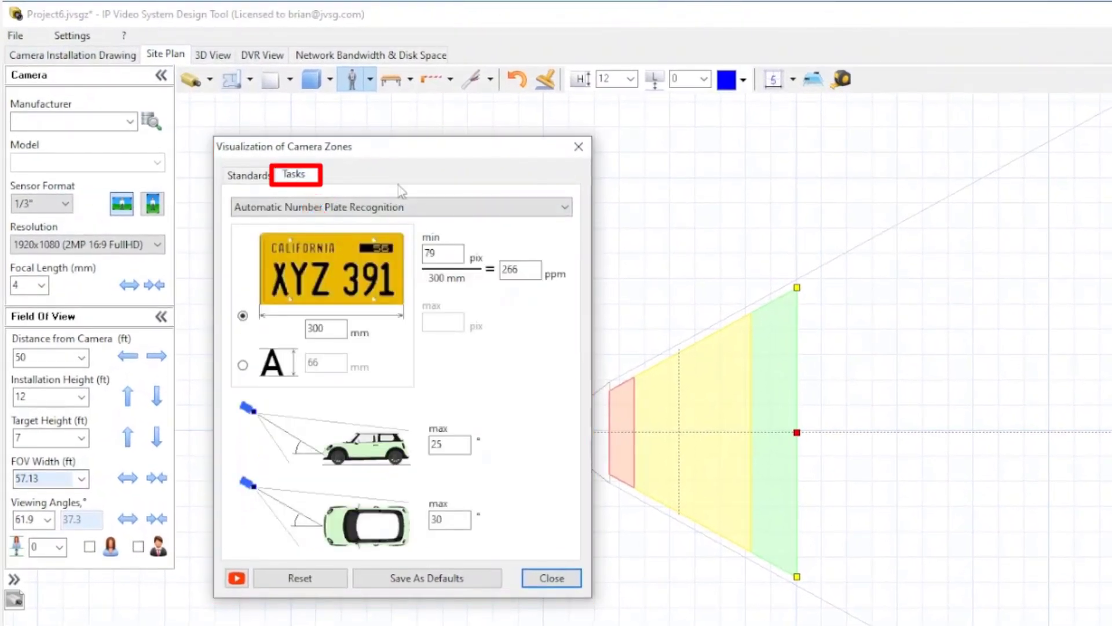
click(439, 214)
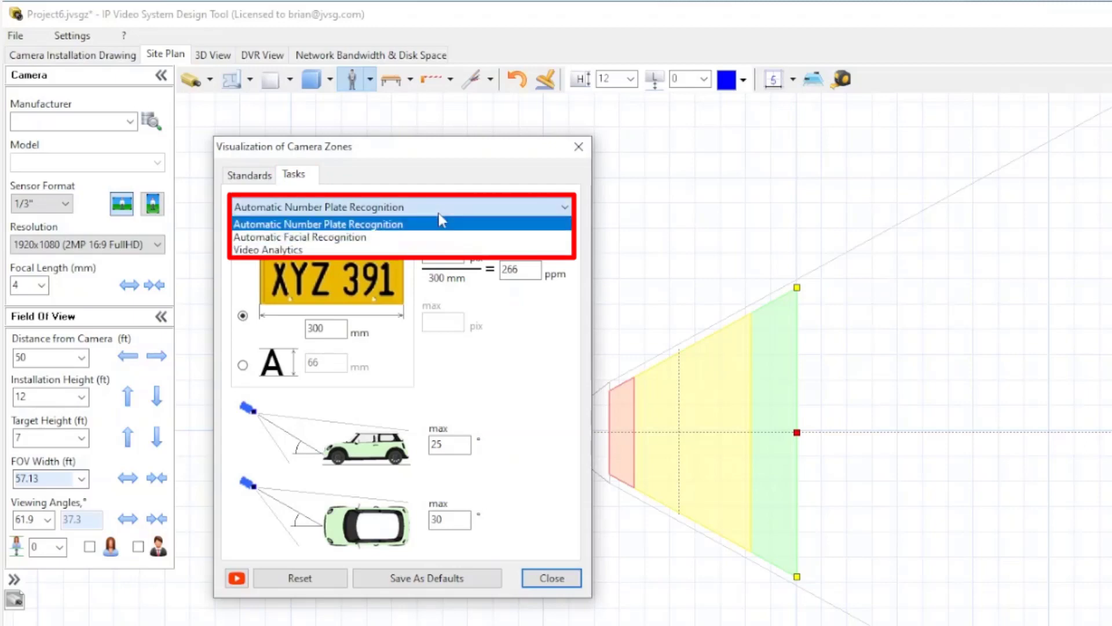
click(411, 223)
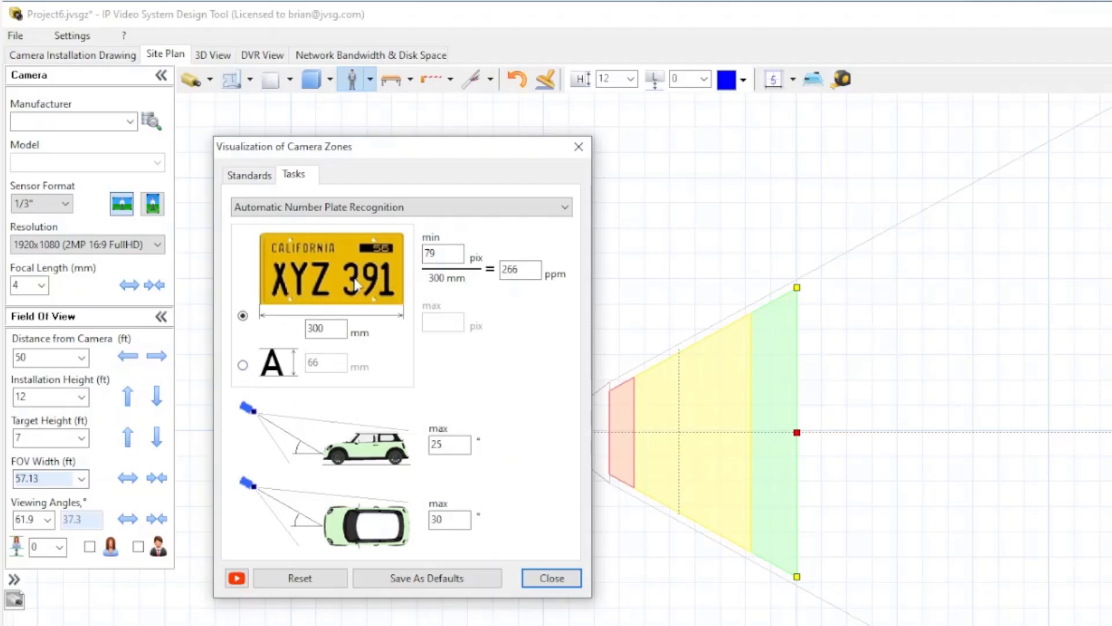
- Base the ANPR requirement on plate width with an 80-pixel minimum
click(243, 366)
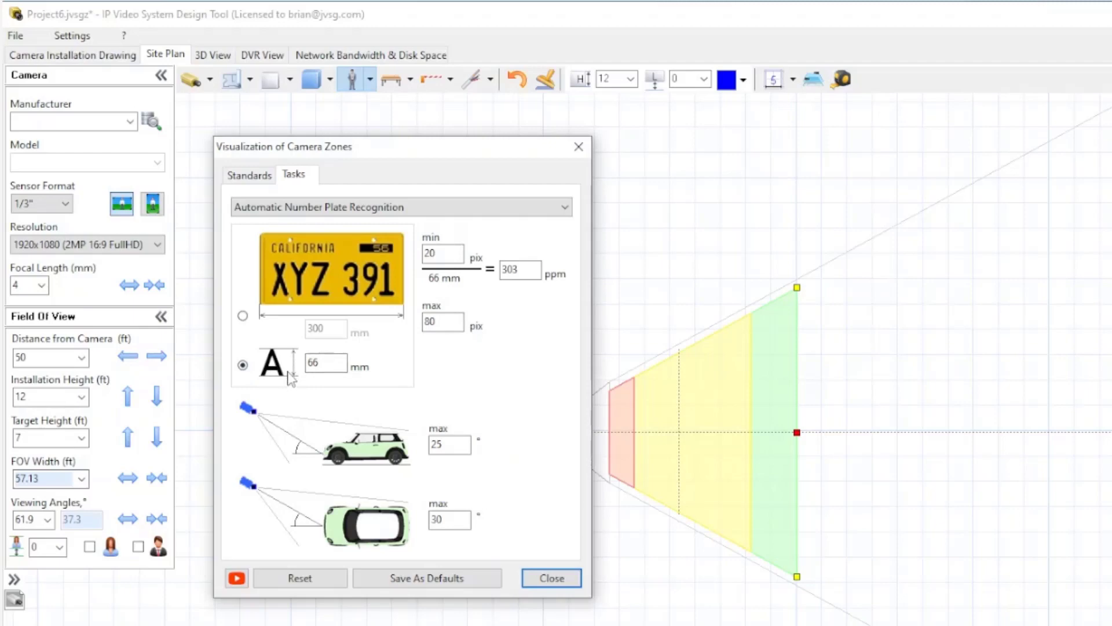
click(243, 317)
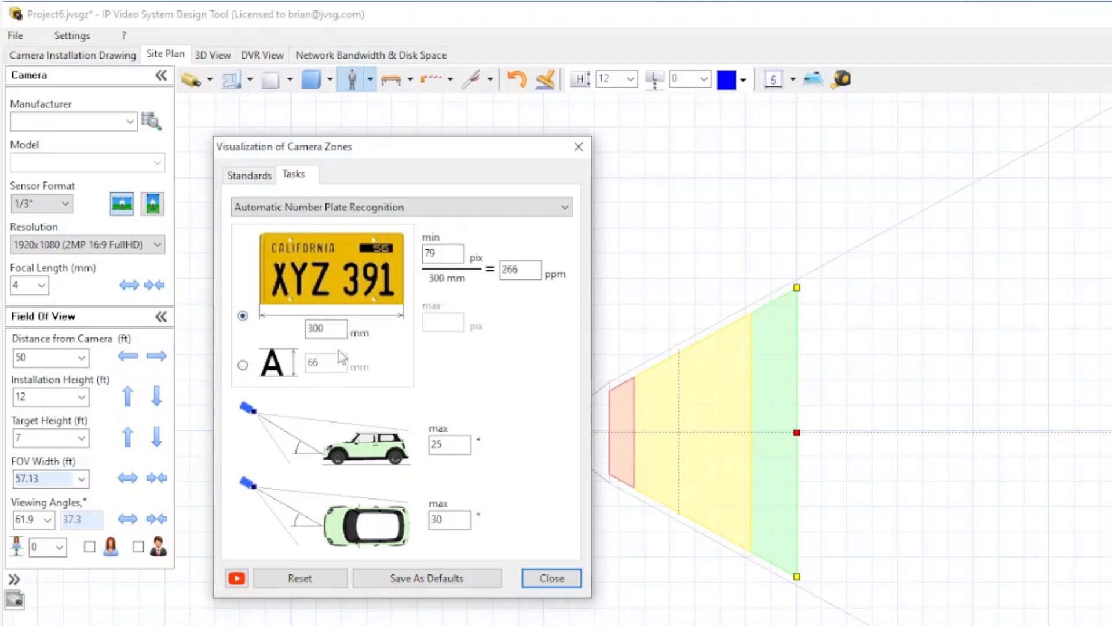
drag(447, 256, 414, 279)
text(80)
- Close the zone requirements and set camera 1's Task cell to Automatic Number Plate Recognition
click(549, 574)
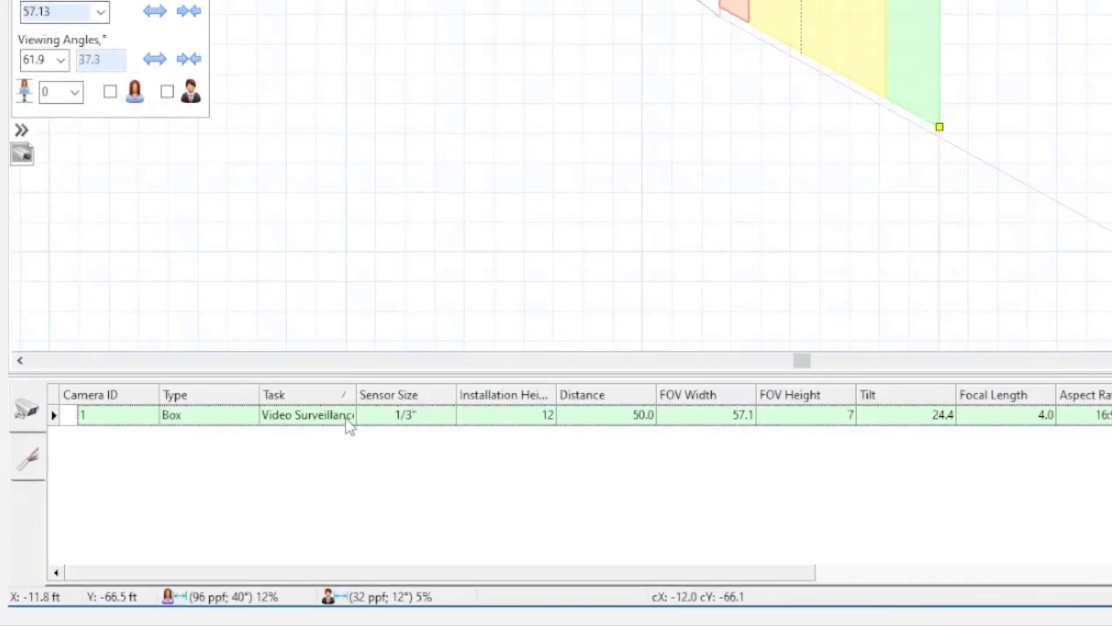
click(238, 483)
click(237, 483)
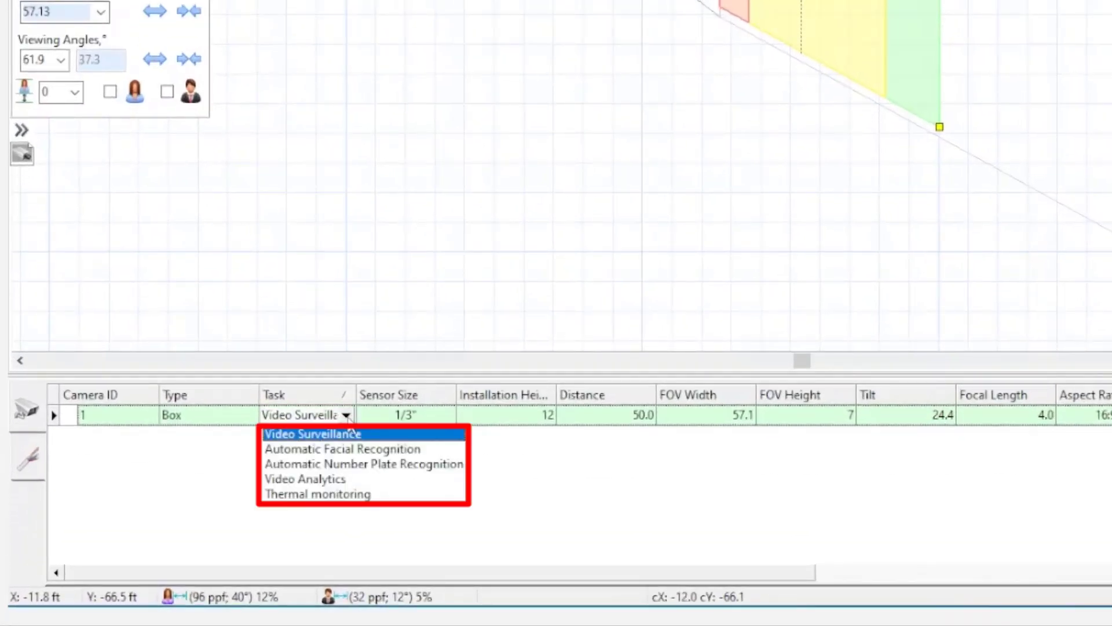
click(347, 465)
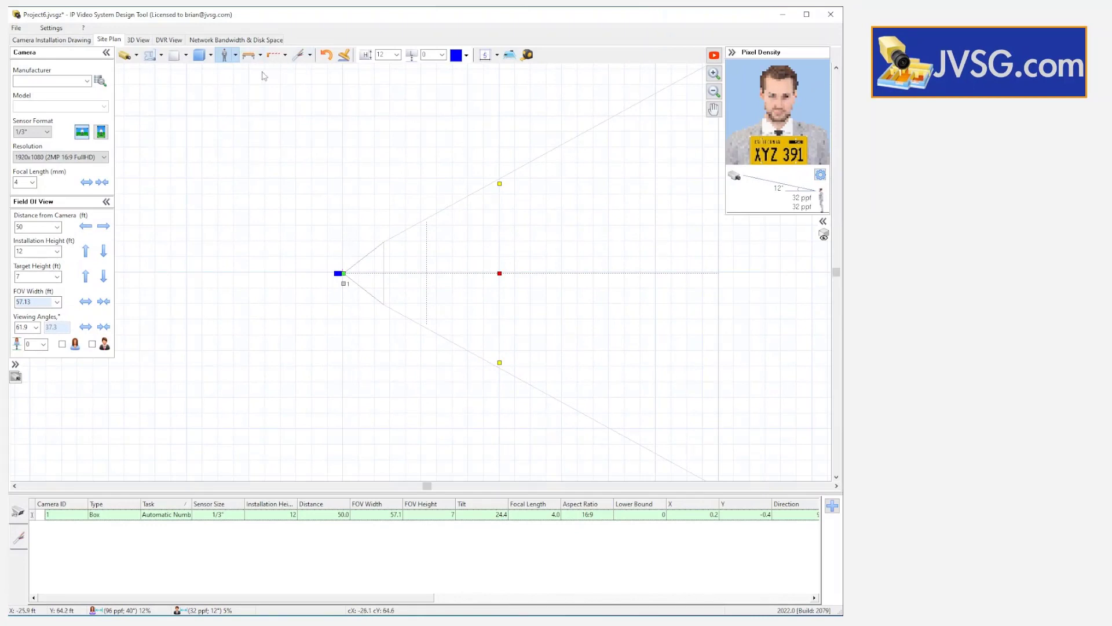
- Add Car 3, the red car, in front of camera 1
click(236, 57)
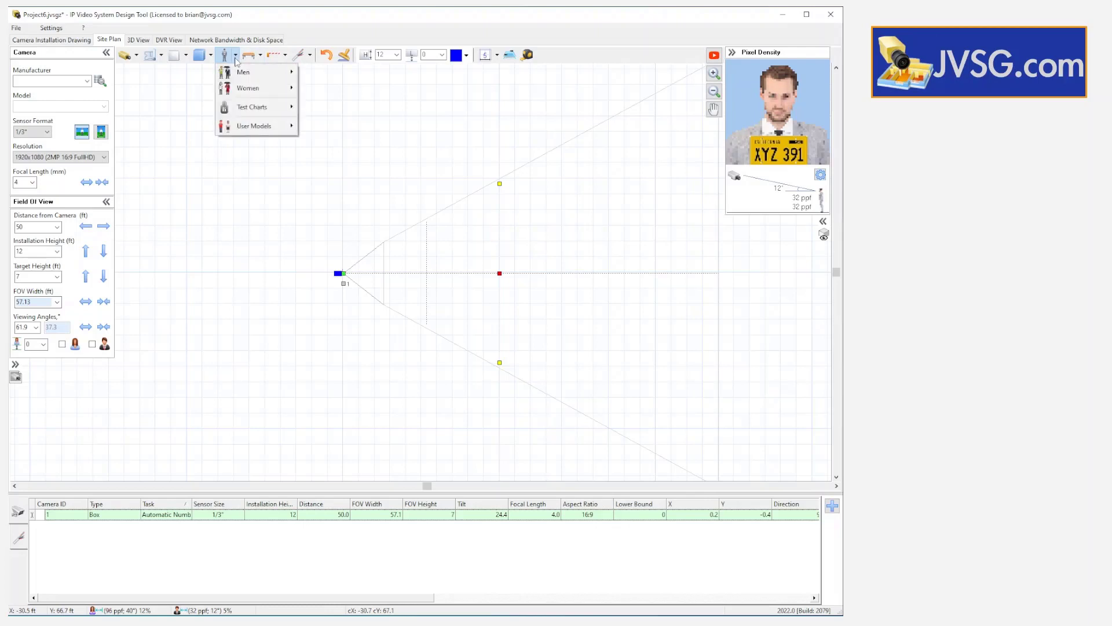
click(284, 58)
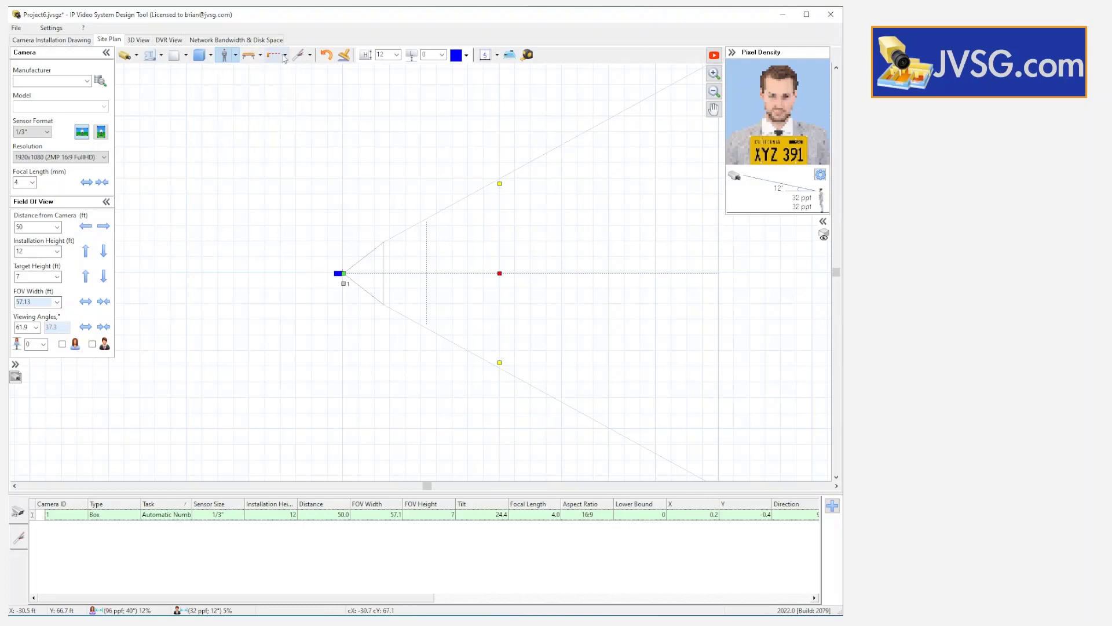
click(284, 58)
mouse_move(325, 72)
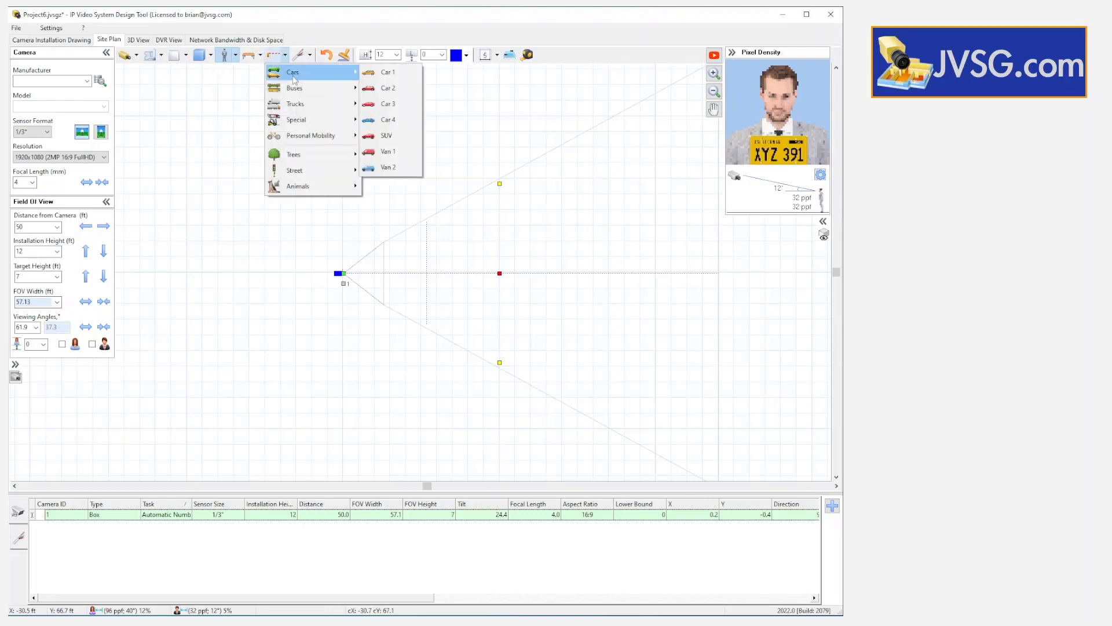
click(387, 105)
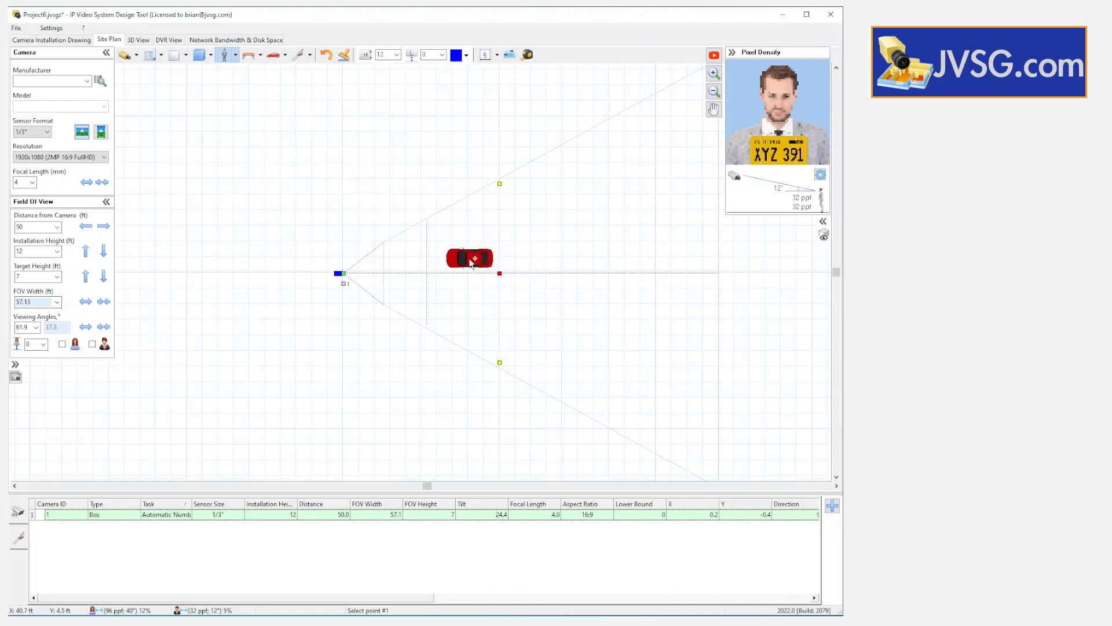
click(469, 258)
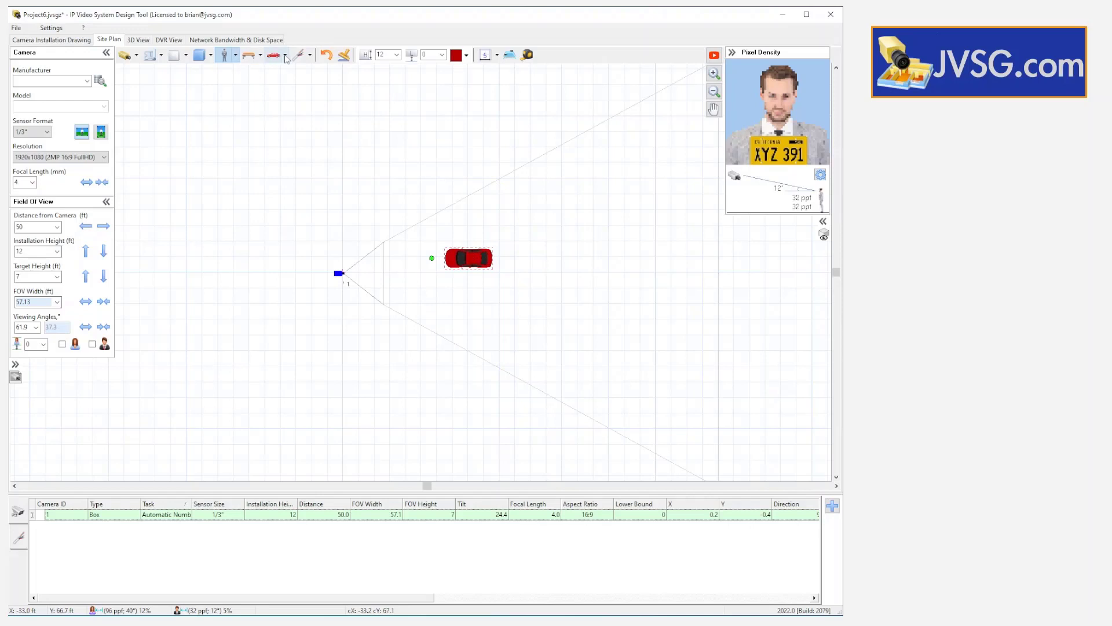
- Add the orange SUV just below the red car
click(286, 57)
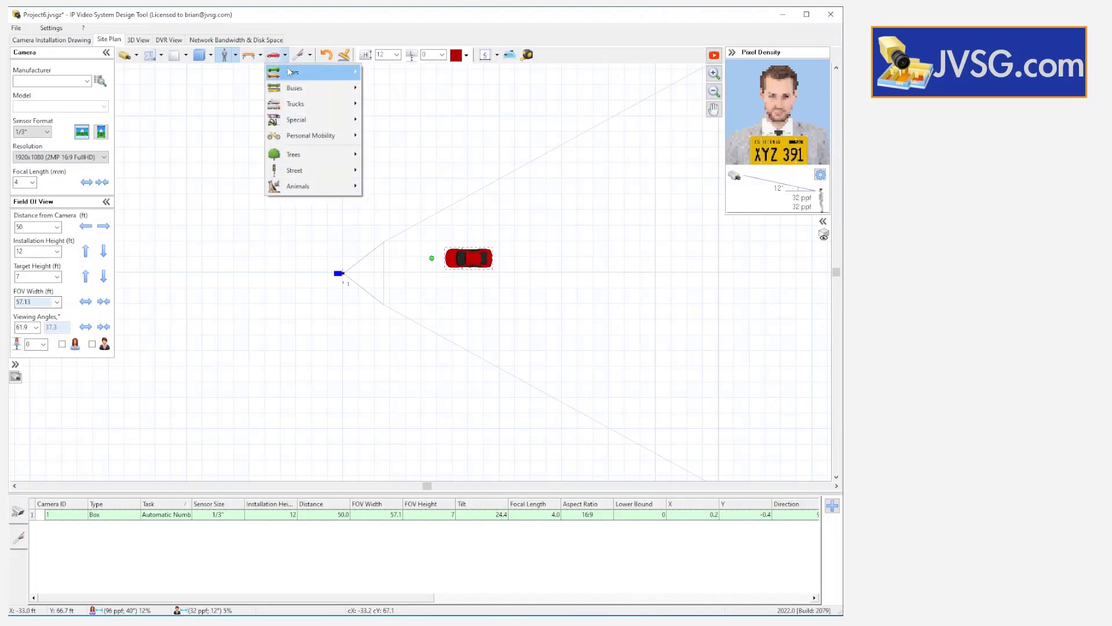
mouse_move(296, 73)
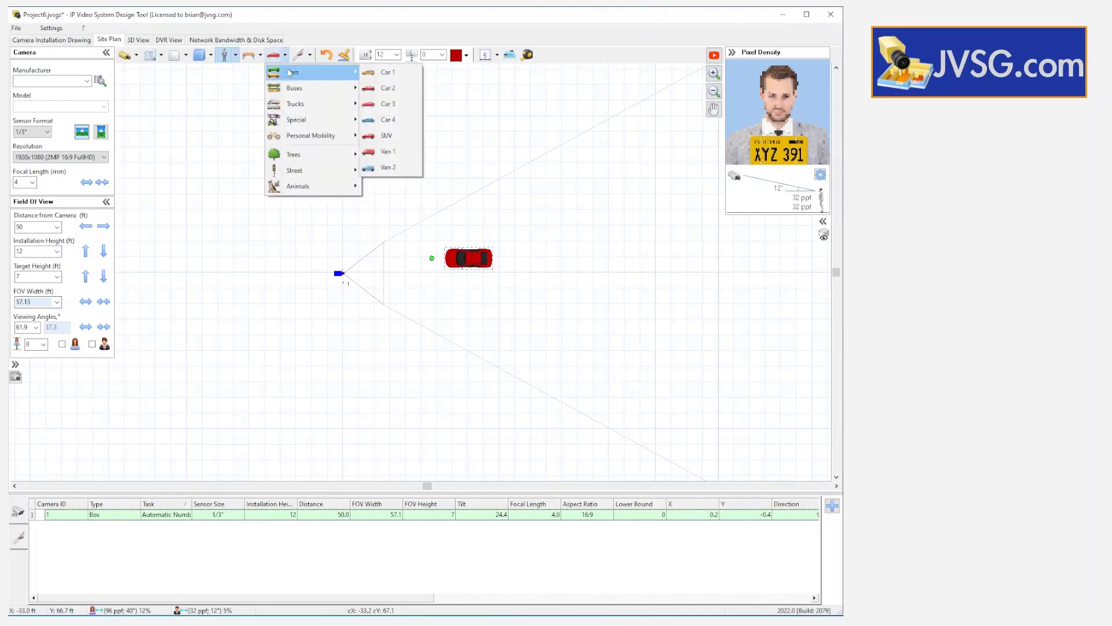
click(386, 136)
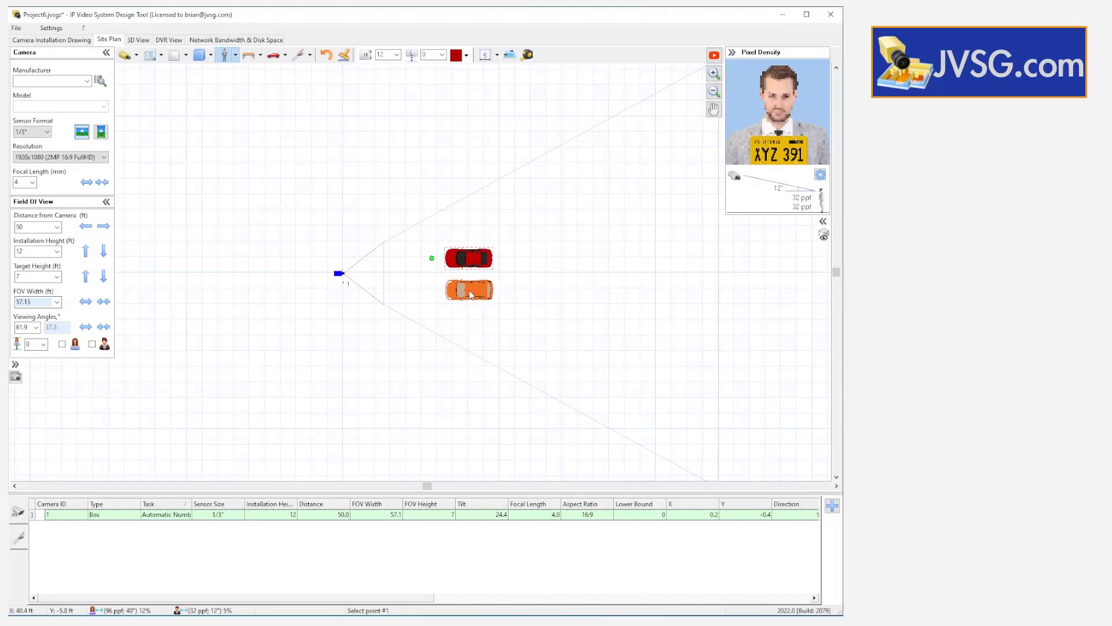
click(471, 294)
click(339, 274)
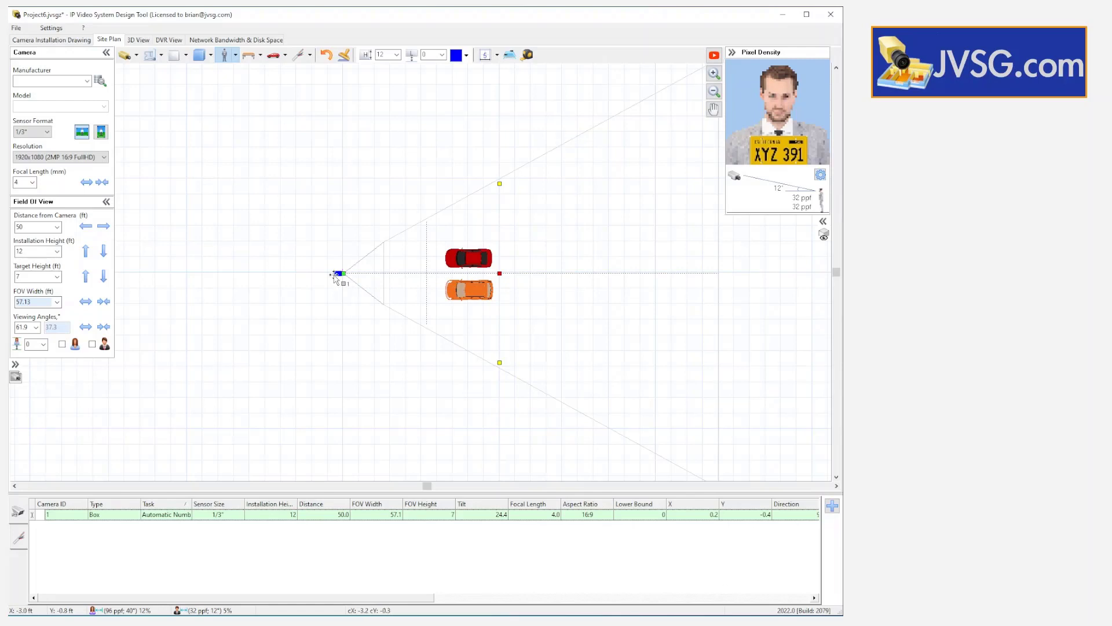
- Move camera 1 up the plan and aim its view down across both cars at 53.7 ft
drag(336, 279, 332, 219)
click(480, 231)
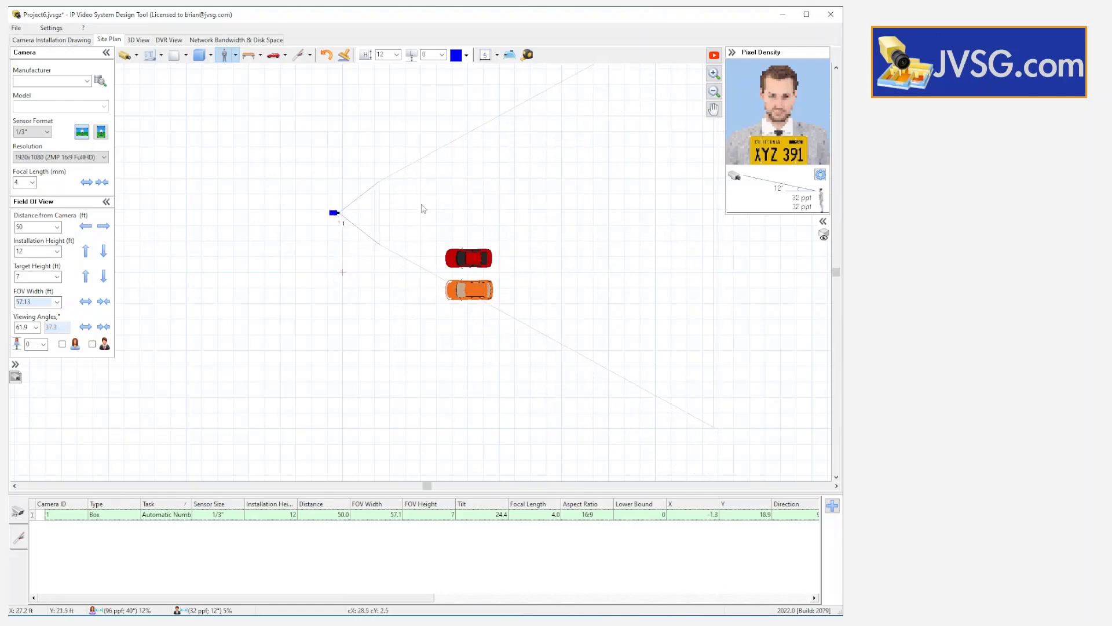
click(333, 214)
drag(496, 212, 496, 272)
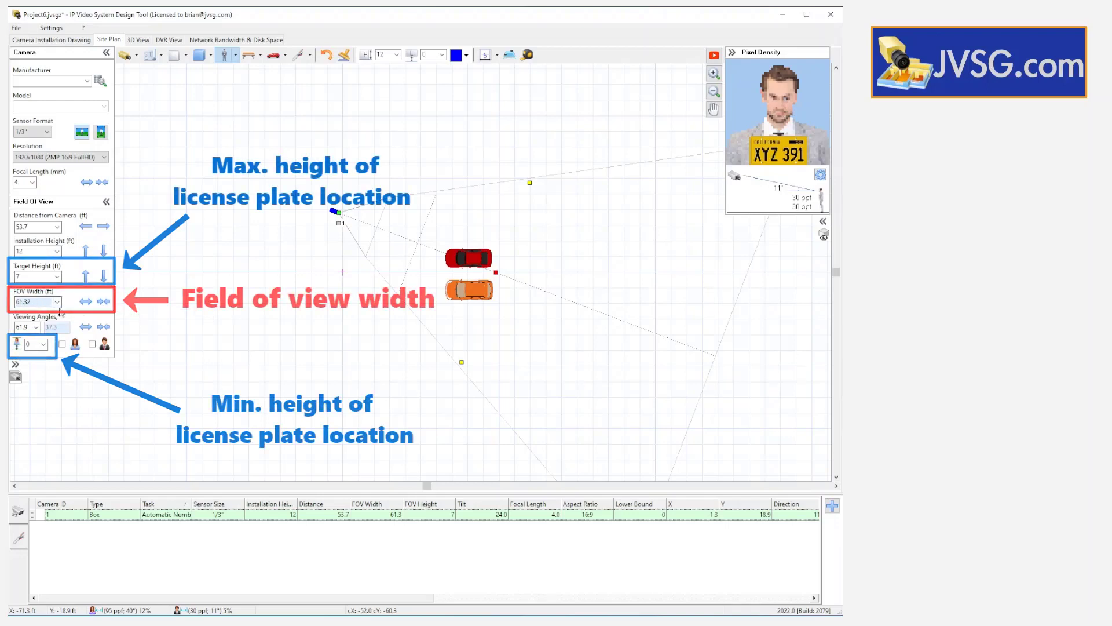
- Set camera 1's field of view width to 25 ft
click(58, 305)
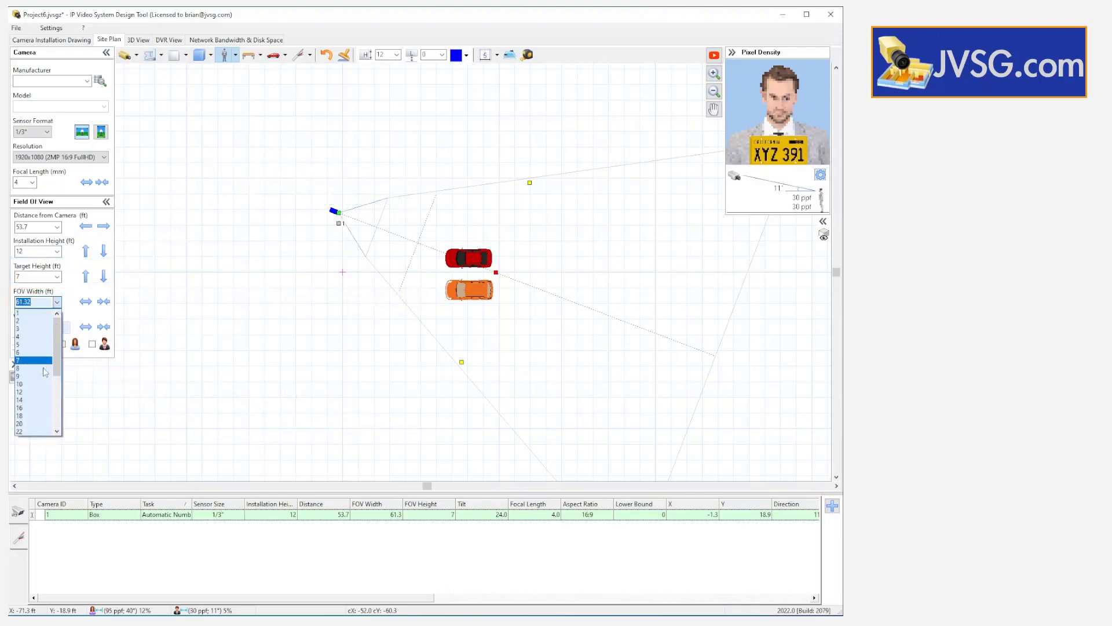
scroll(35, 422, down, 1)
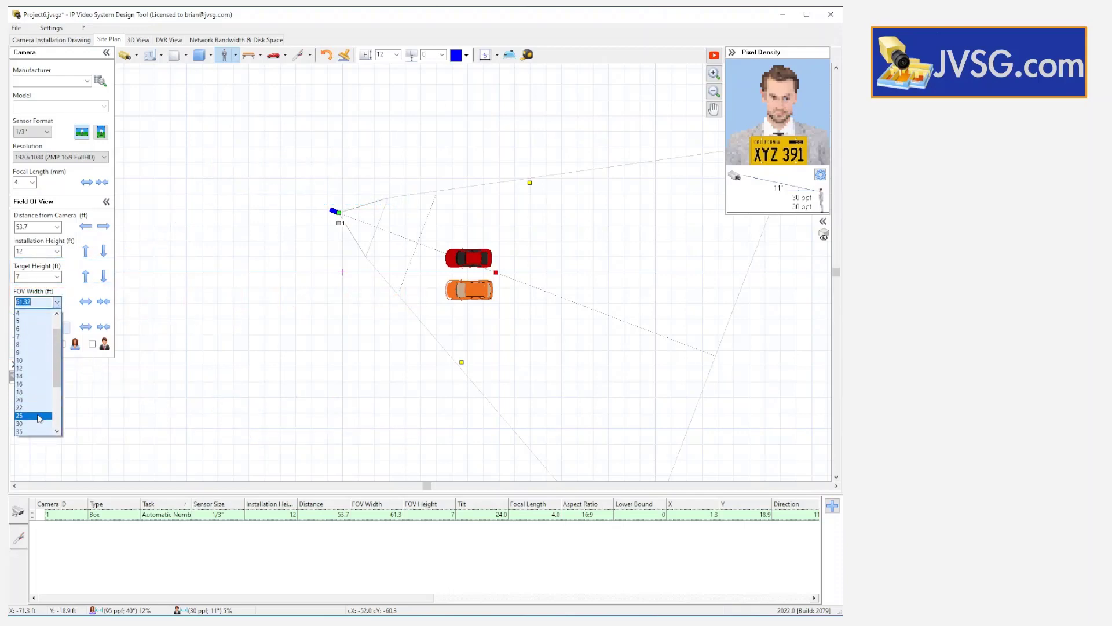
click(40, 416)
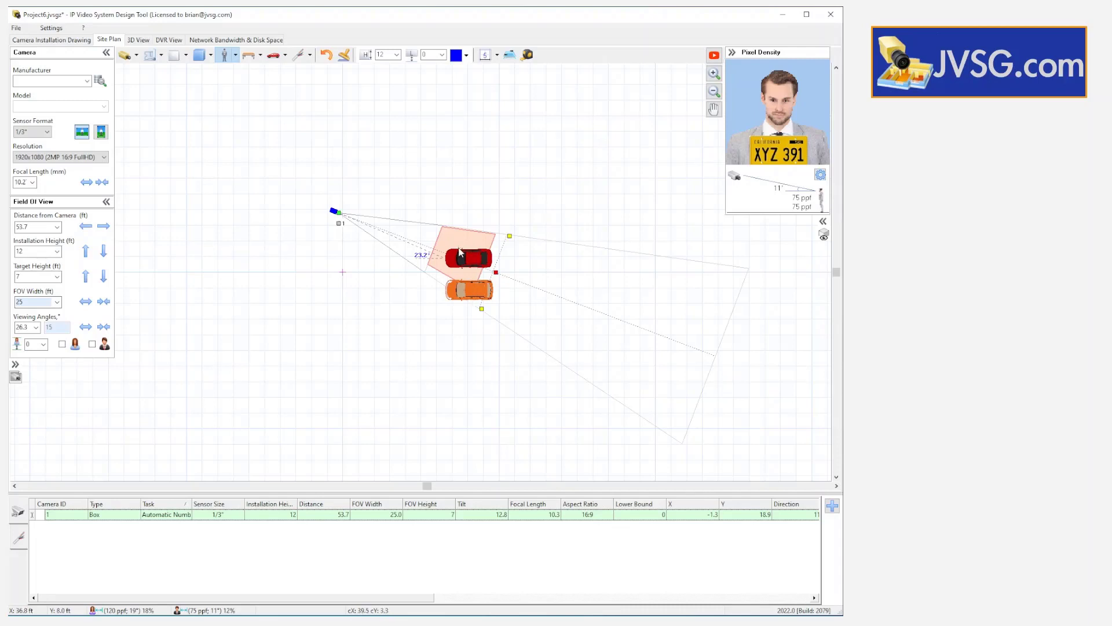
- Shift the red car right and up until it sits directly above the orange car
mouse_move(465, 260)
mouse_down()
mouse_move(496, 261)
mouse_move(474, 274)
mouse_move(483, 245)
mouse_move(457, 274)
mouse_up()
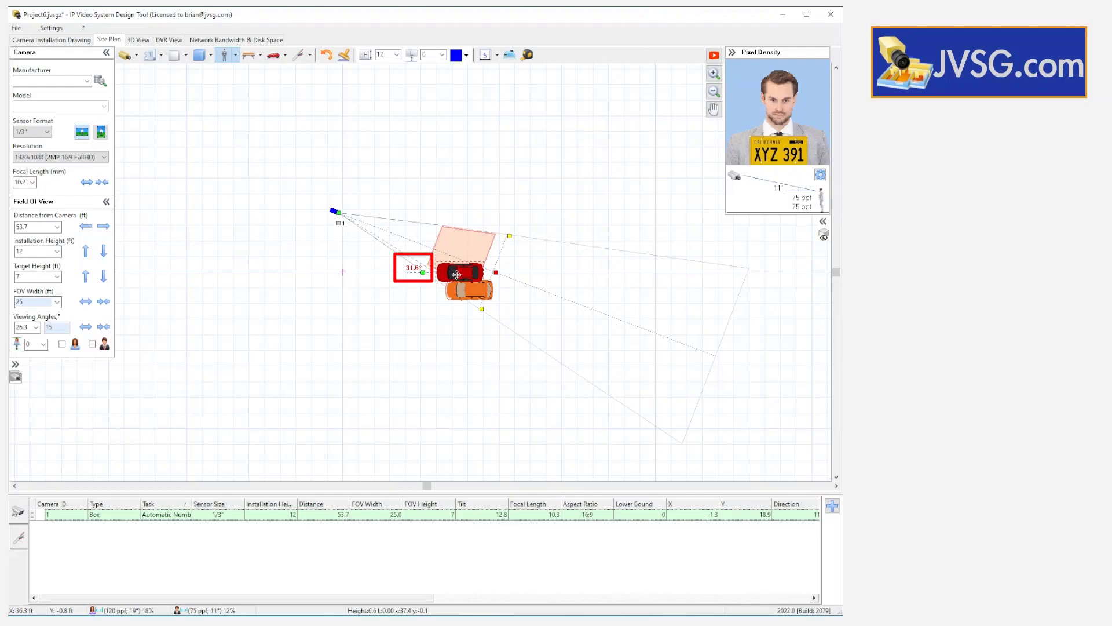
mouse_move(457, 274)
mouse_down()
mouse_move(464, 256)
mouse_move(492, 258)
mouse_move(472, 287)
mouse_move(489, 295)
mouse_move(503, 279)
mouse_move(502, 246)
mouse_move(496, 284)
mouse_move(474, 282)
mouse_move(497, 281)
mouse_up()
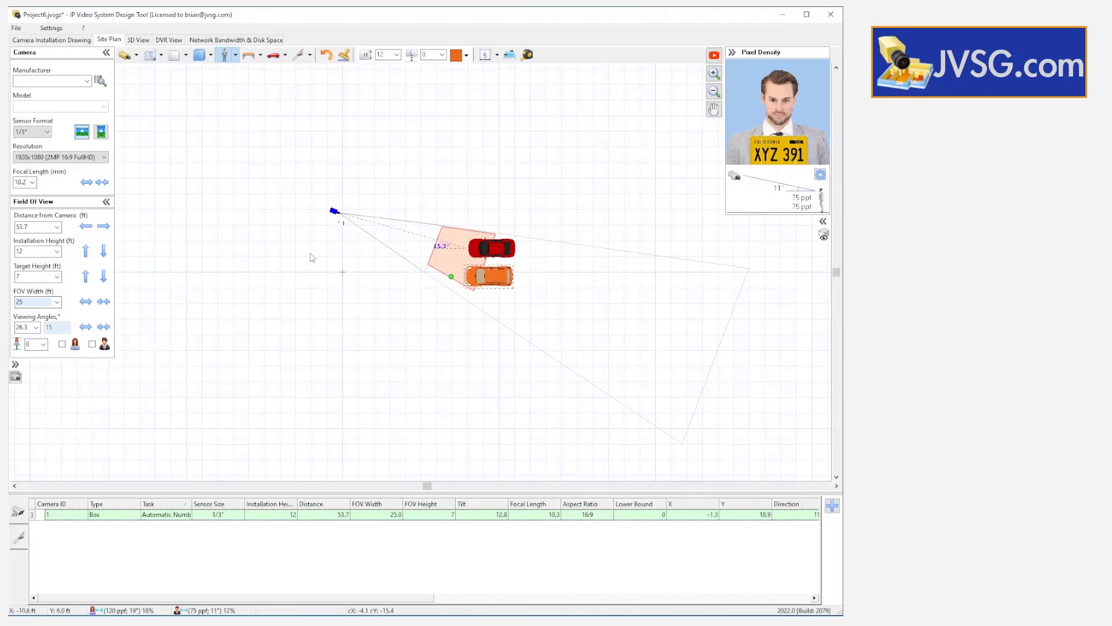
- Move camera 1 beside the cars and pull its capture zone down-left to 39.3 ft
click(335, 212)
drag(335, 212, 451, 229)
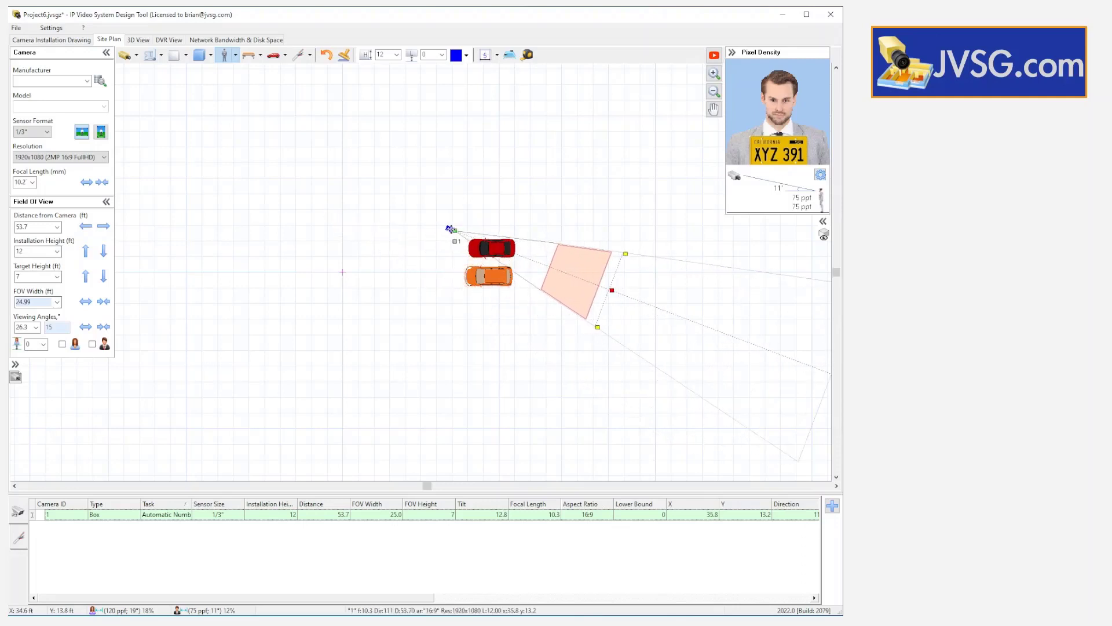
drag(451, 228, 445, 224)
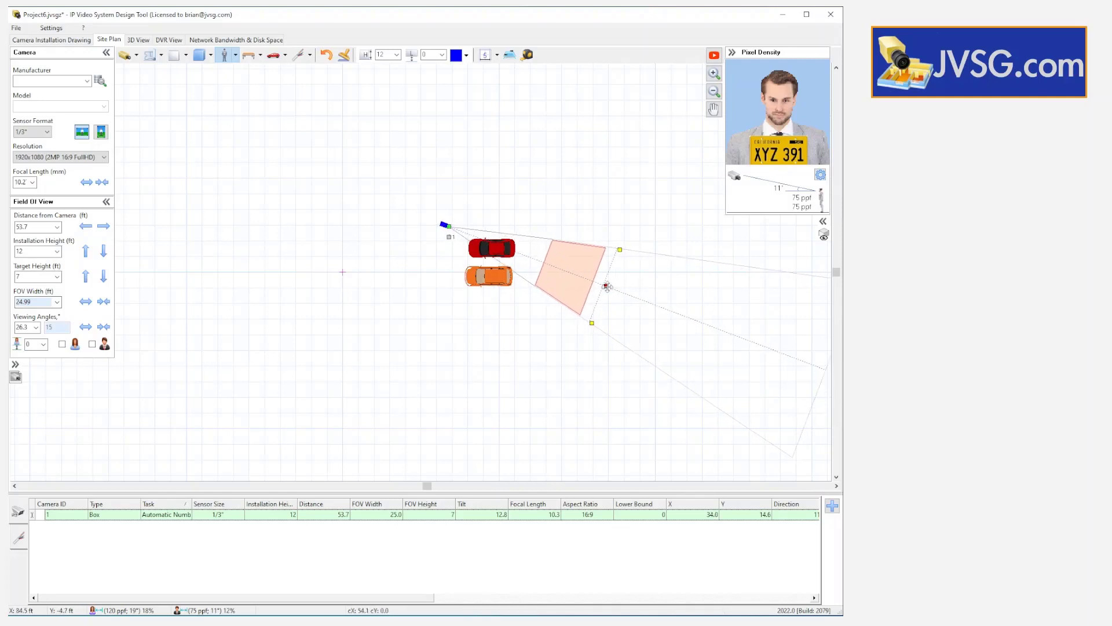
drag(607, 286, 511, 333)
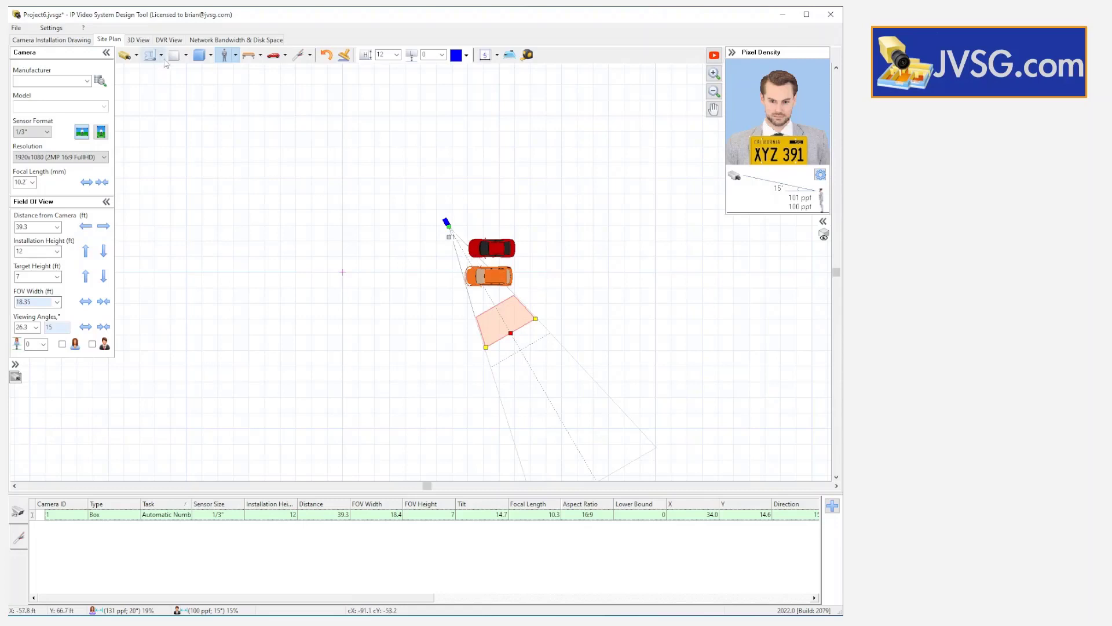
- In 3D view, tilt camera 1 down onto the orange car, target height about 0.12 ft
click(138, 40)
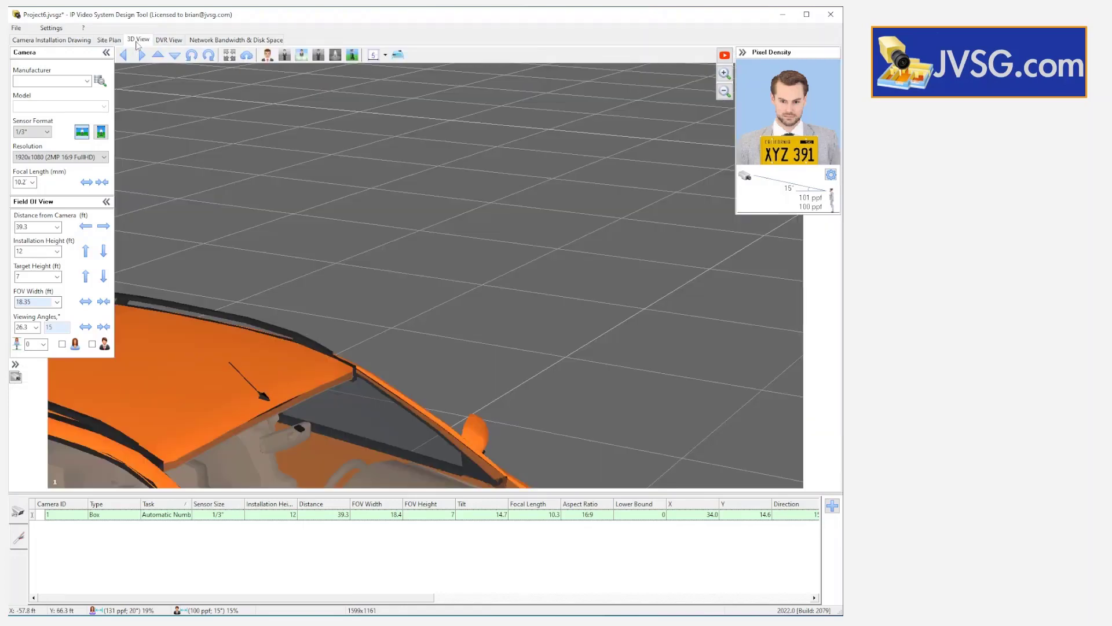
drag(349, 343, 541, 308)
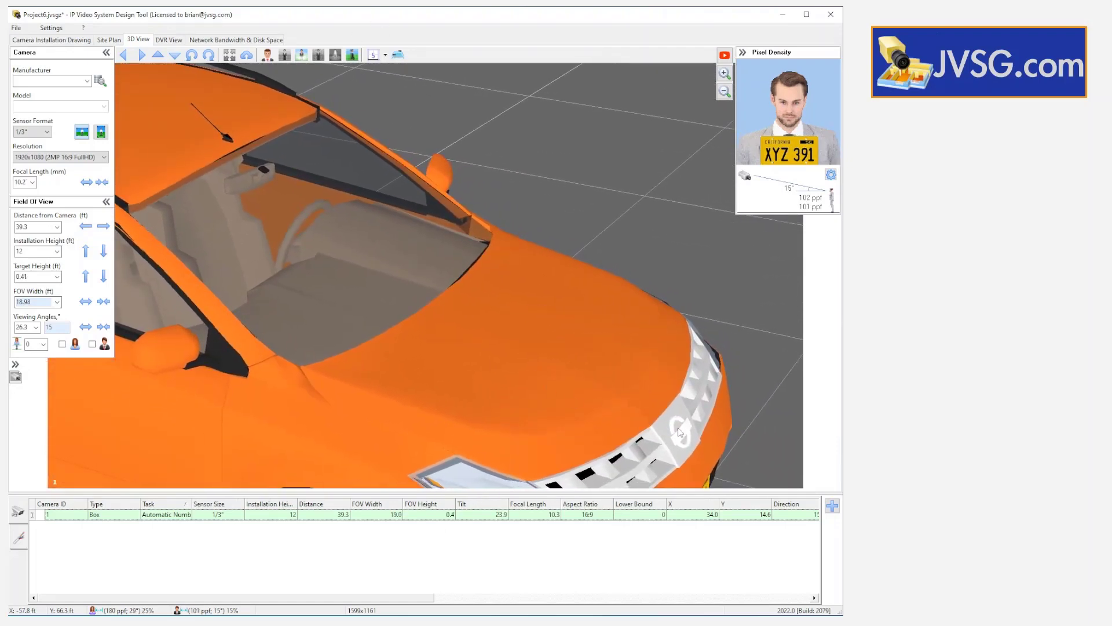
drag(666, 449, 519, 487)
drag(356, 296, 131, 280)
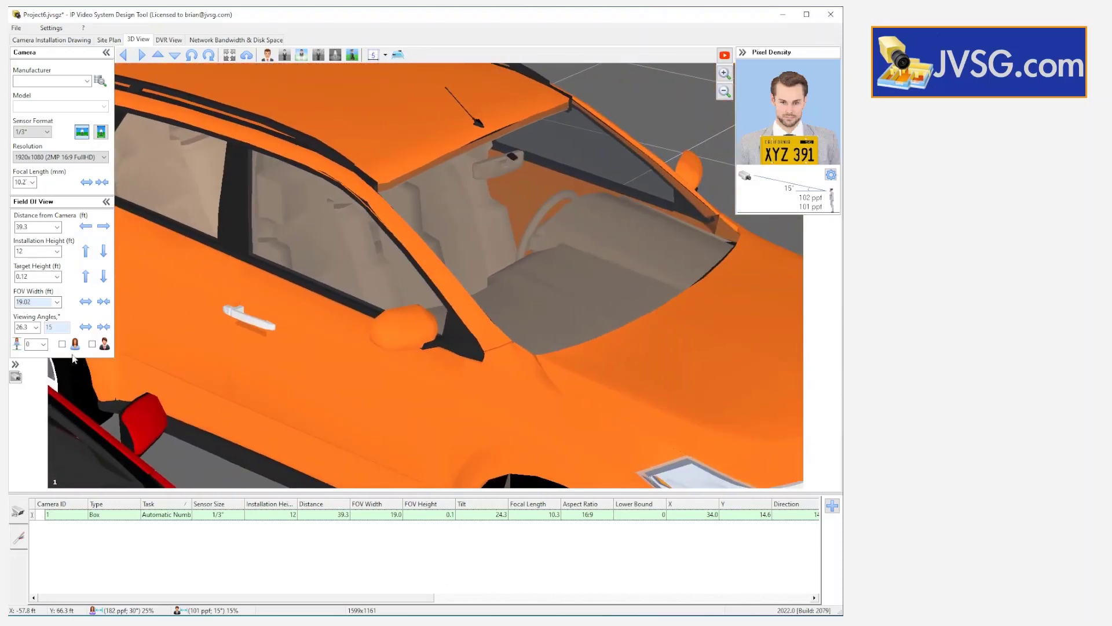
- Move camera 1 left and re-aim its cone over both cars at 52.5 ft (24.94 ft width, ~78 ppf)
click(108, 40)
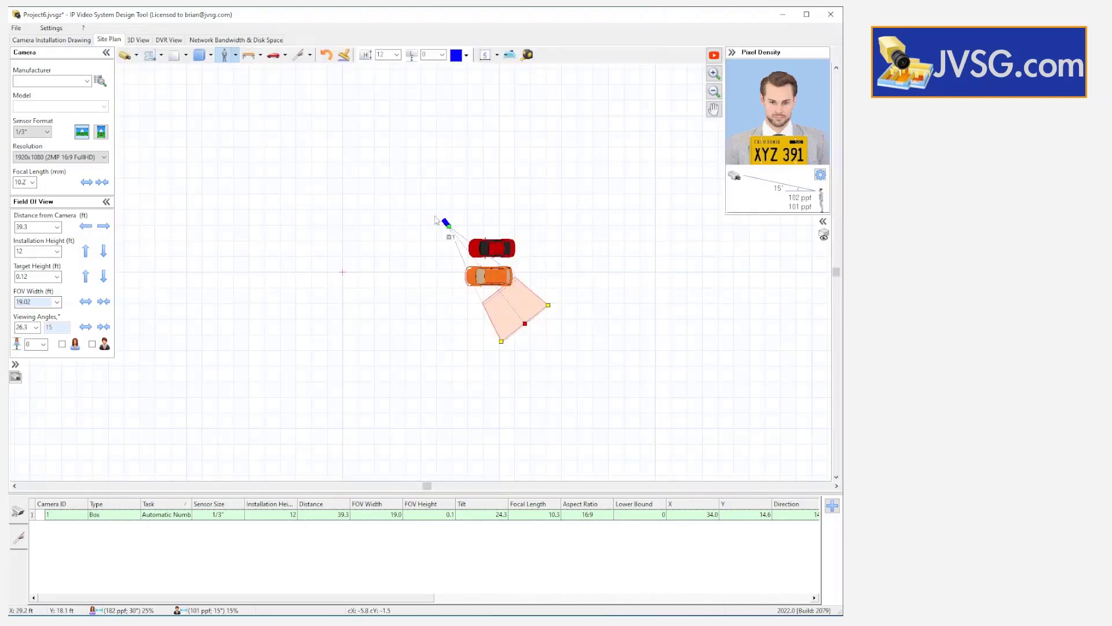
drag(443, 221, 397, 226)
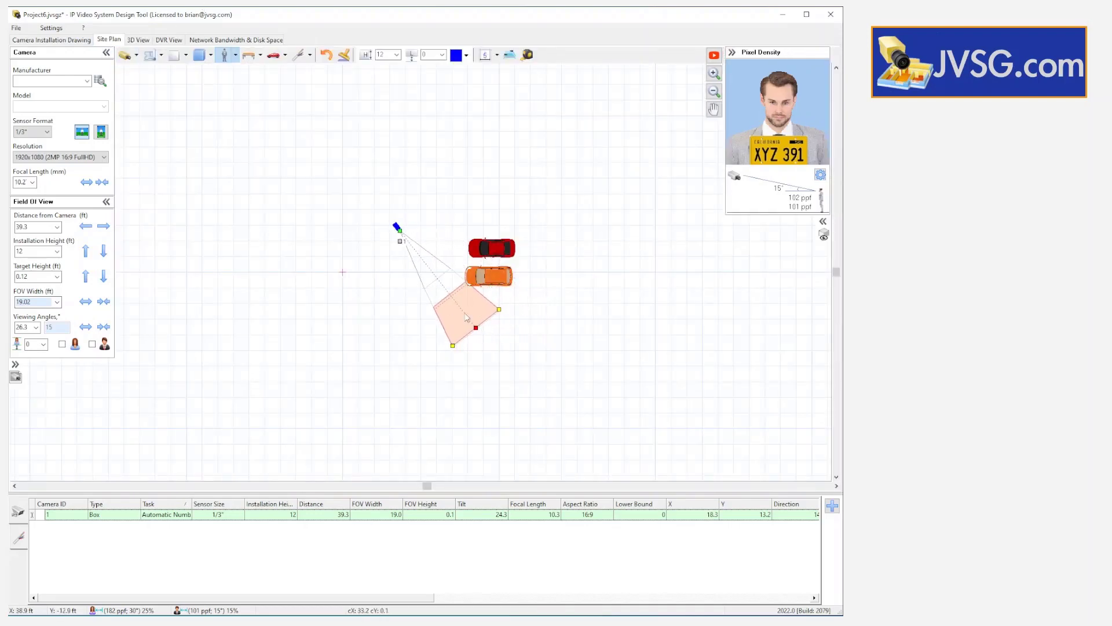
drag(477, 328, 511, 282)
drag(396, 229, 366, 257)
drag(478, 310, 531, 280)
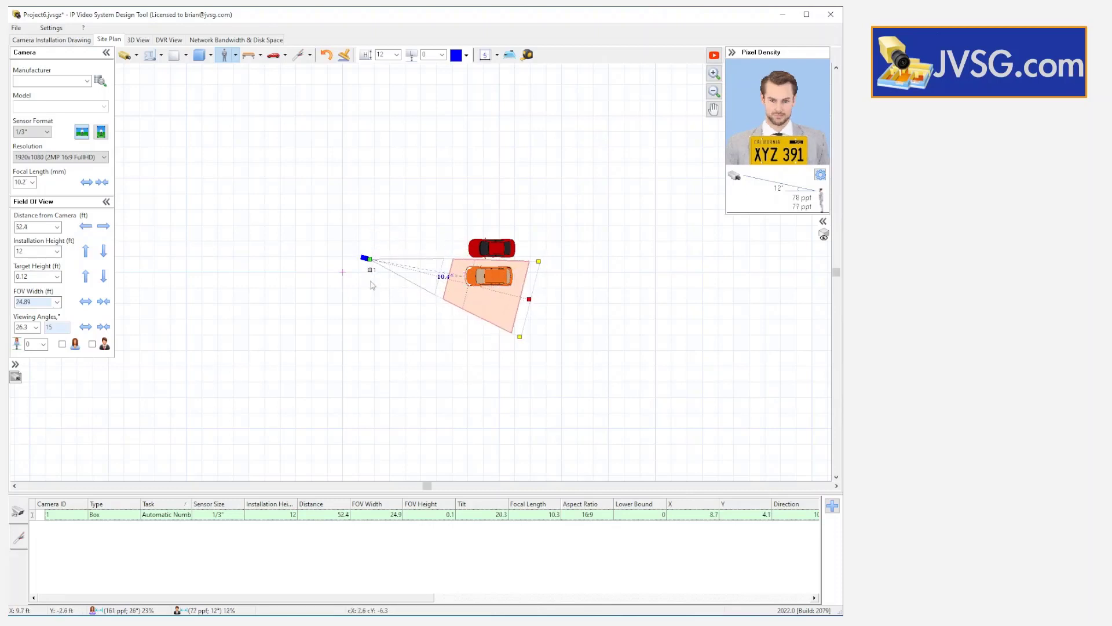
drag(366, 257, 364, 229)
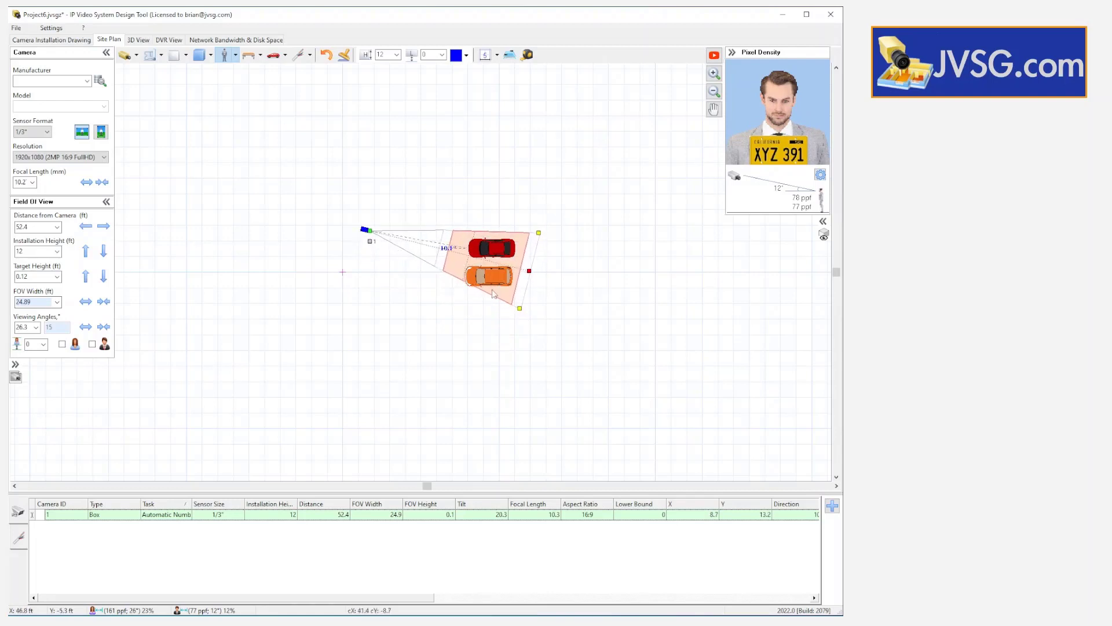
drag(529, 273, 528, 276)
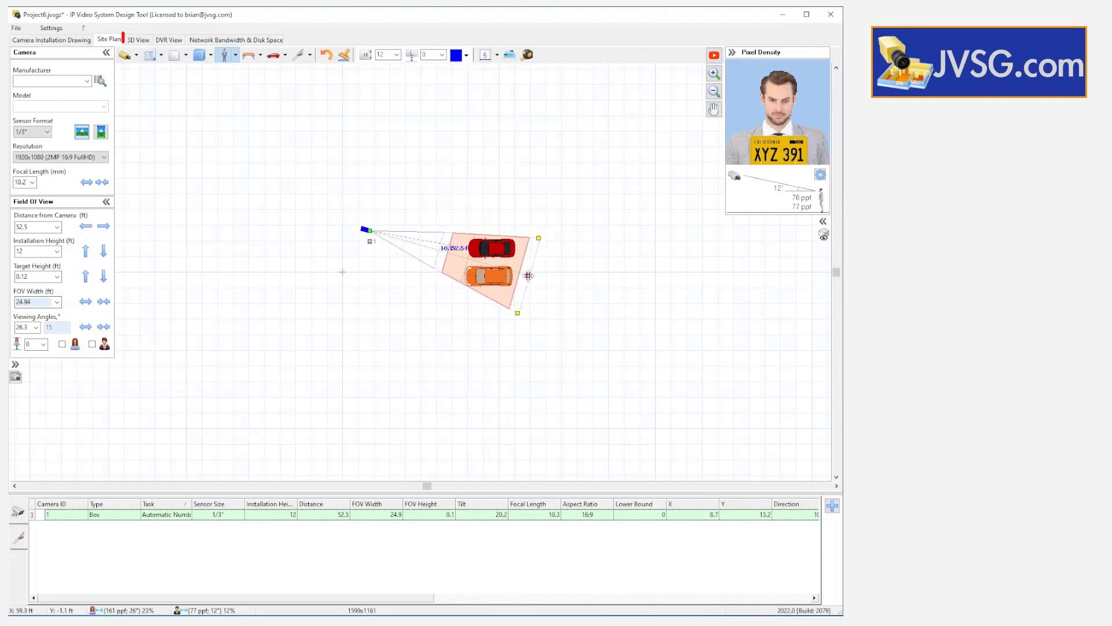
click(139, 39)
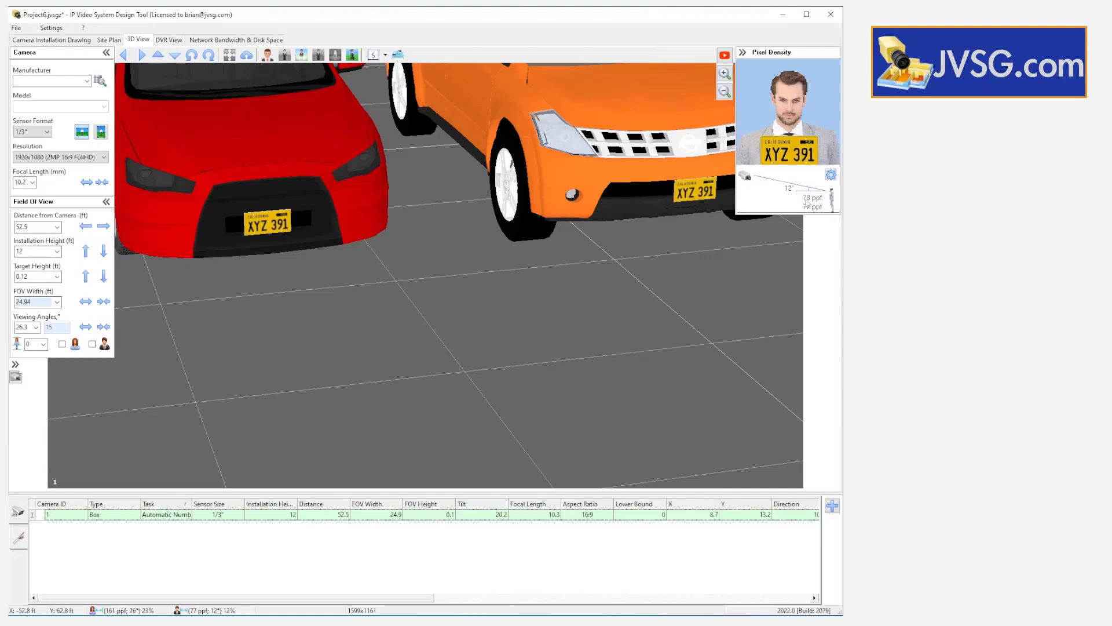
click(110, 39)
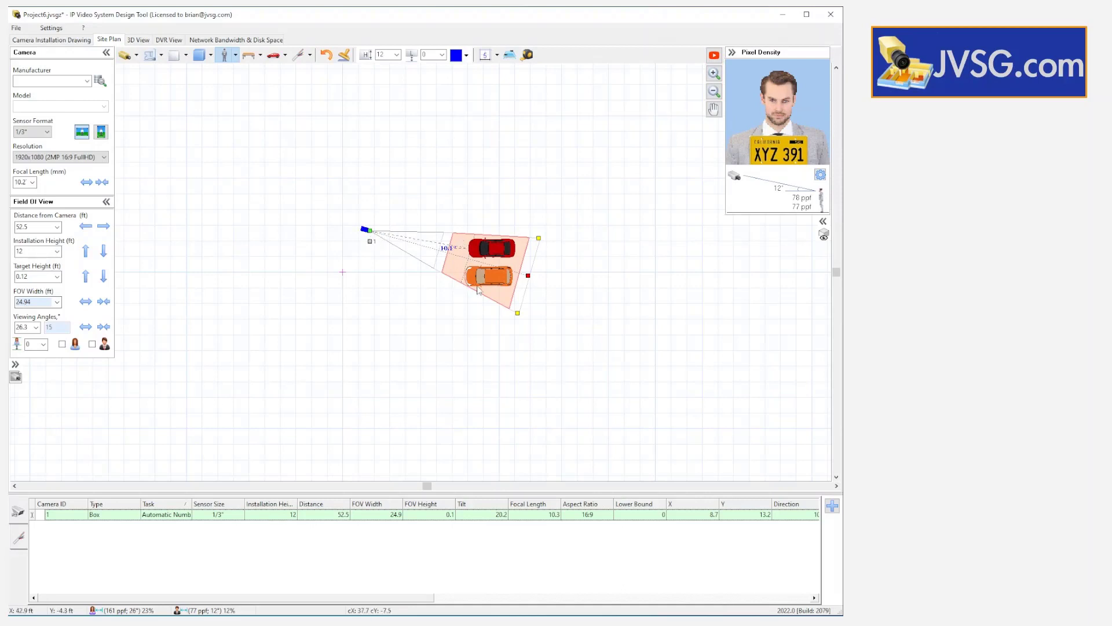
- Shift the orange car right within the camera zone, checking the plates in 3D view
drag(490, 280, 514, 282)
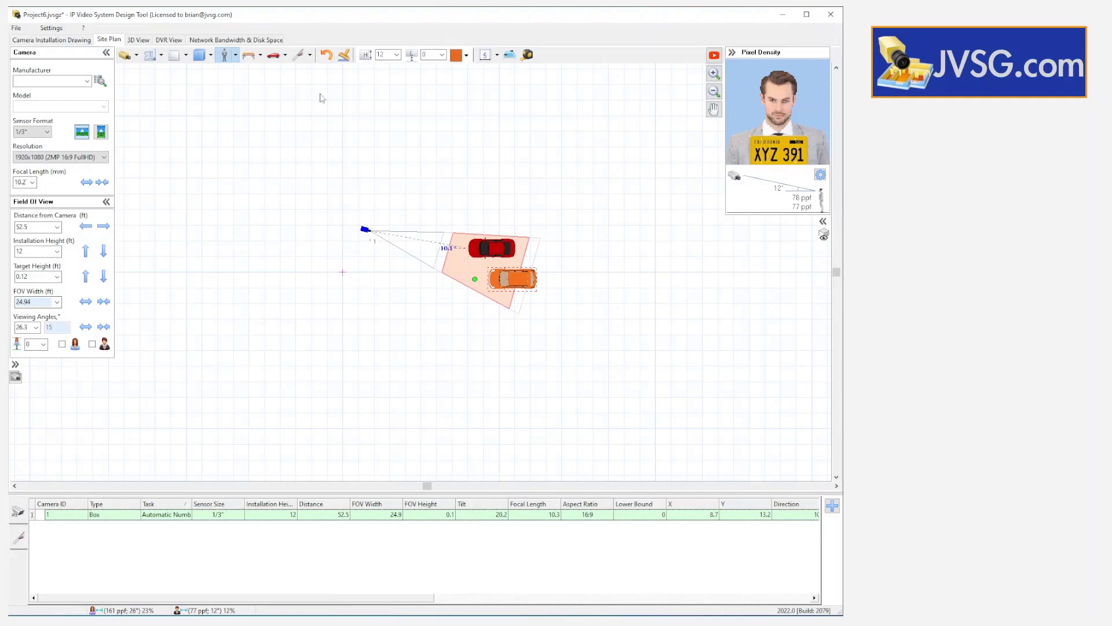
click(139, 40)
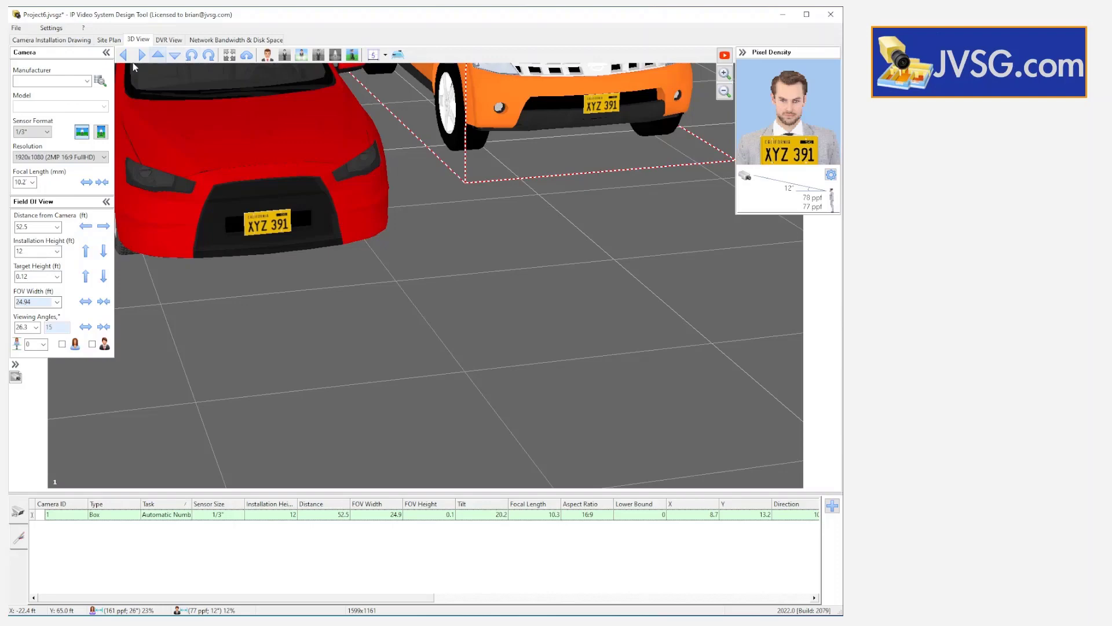
click(113, 40)
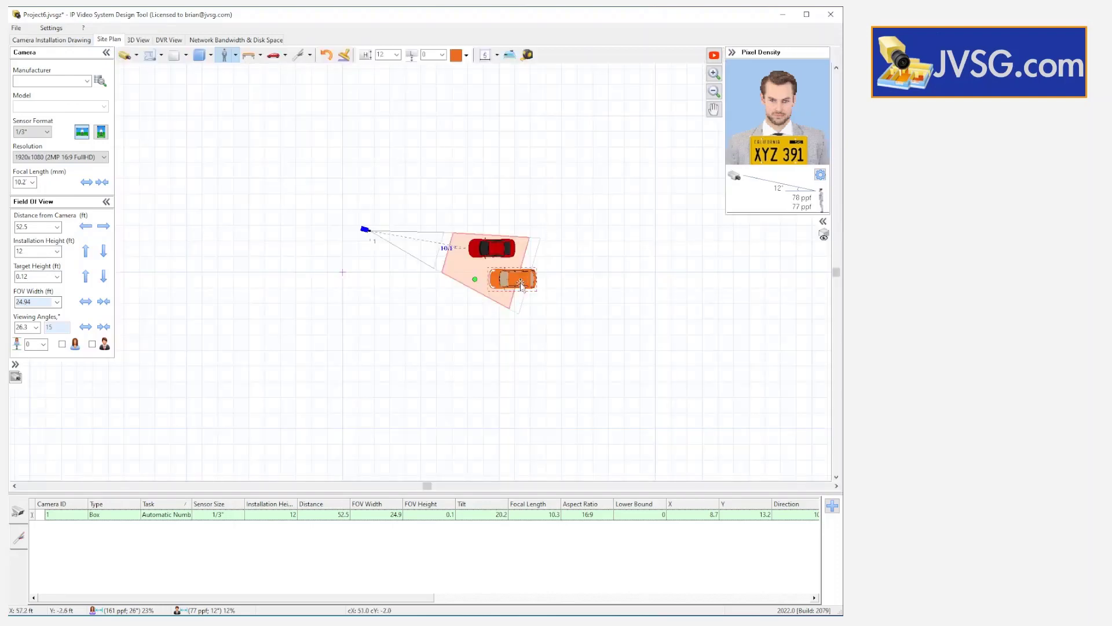
drag(517, 279, 541, 275)
click(131, 41)
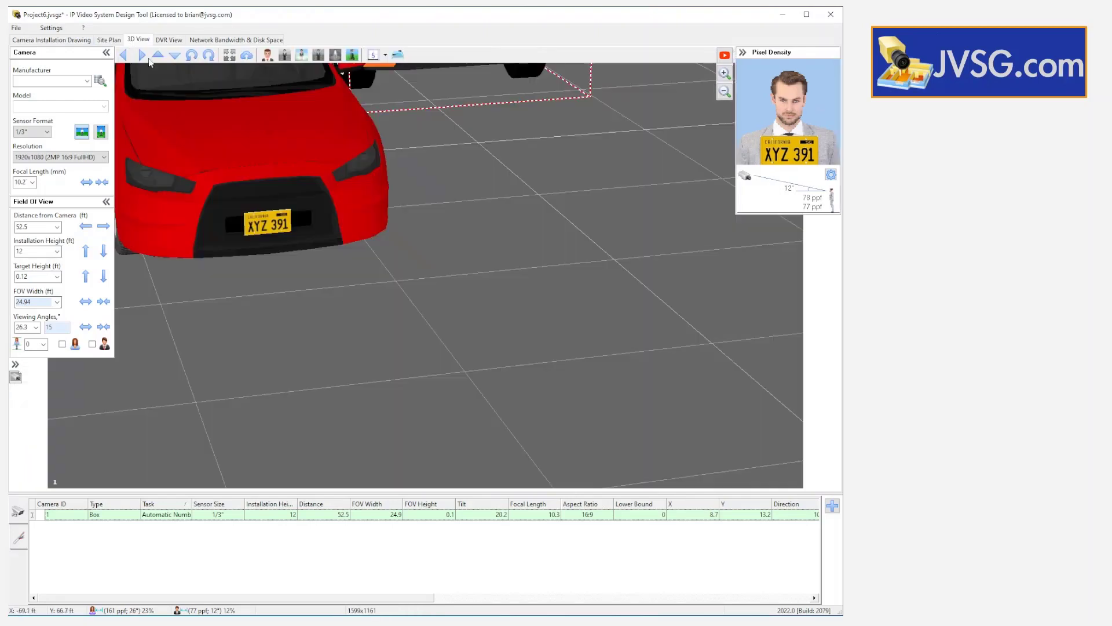
drag(518, 159, 568, 371)
click(110, 40)
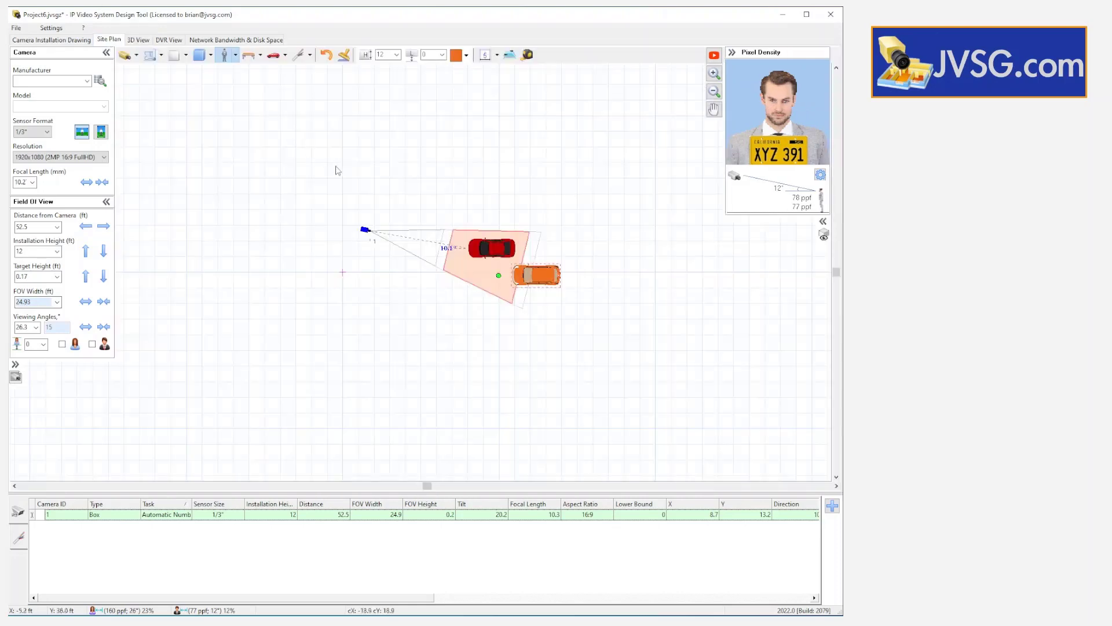
- Straighten the orange car and settle it lower and right of the red car, rechecking in 3D
drag(523, 284, 500, 238)
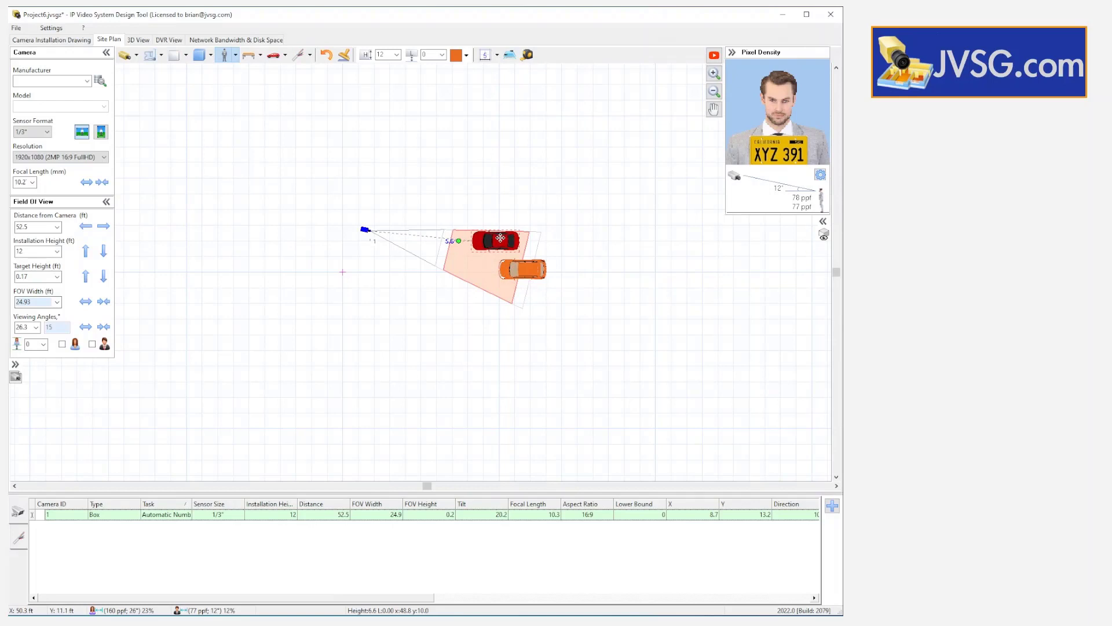
drag(521, 269, 516, 288)
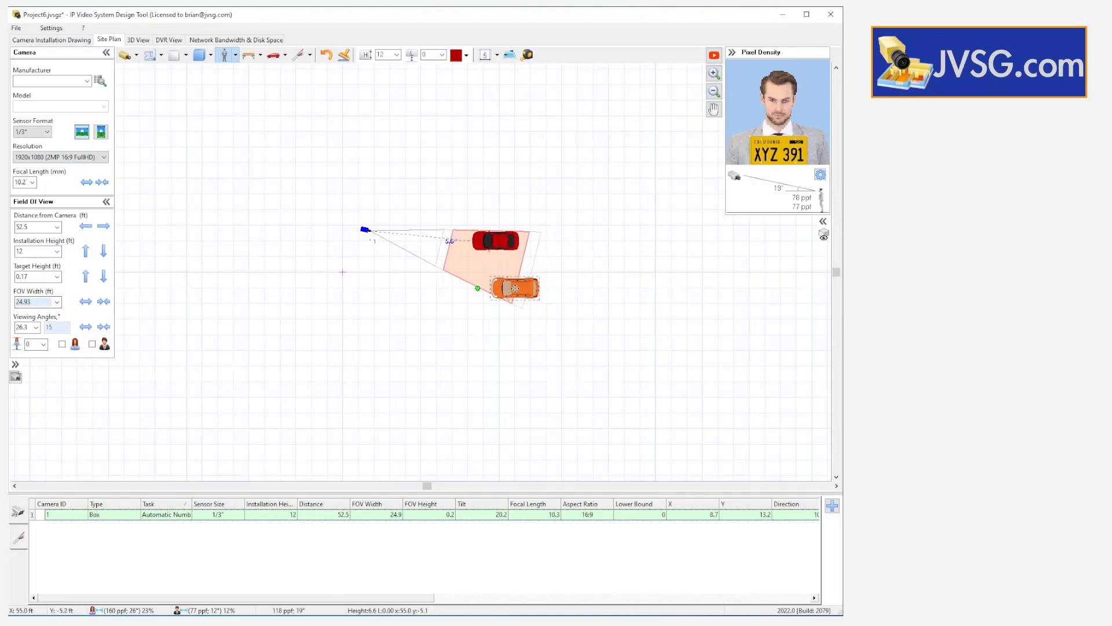
click(515, 288)
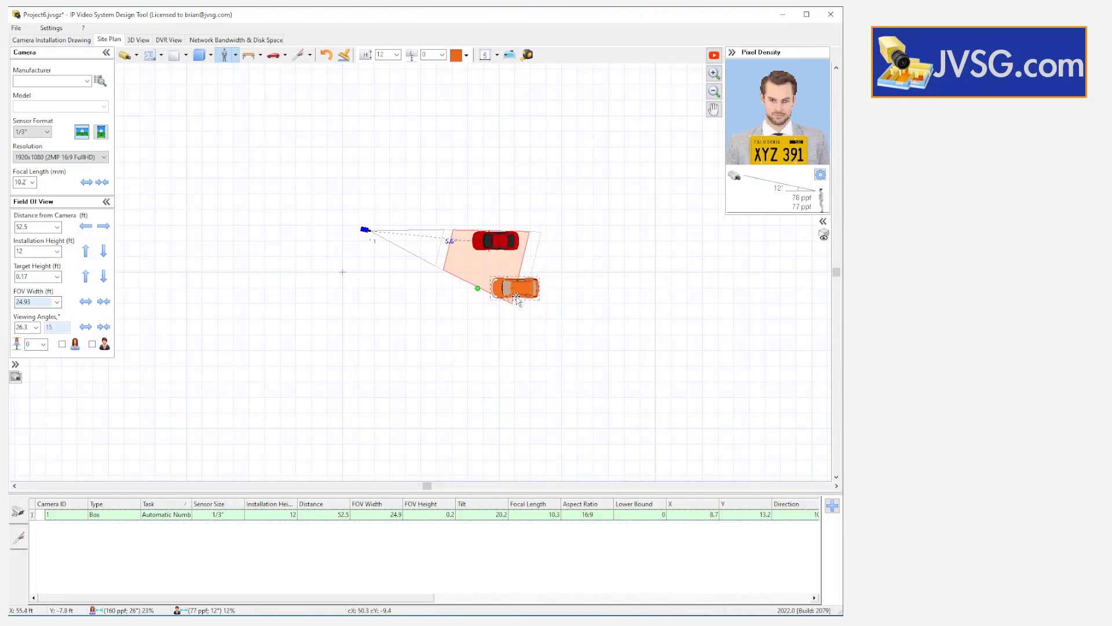
drag(517, 301, 477, 268)
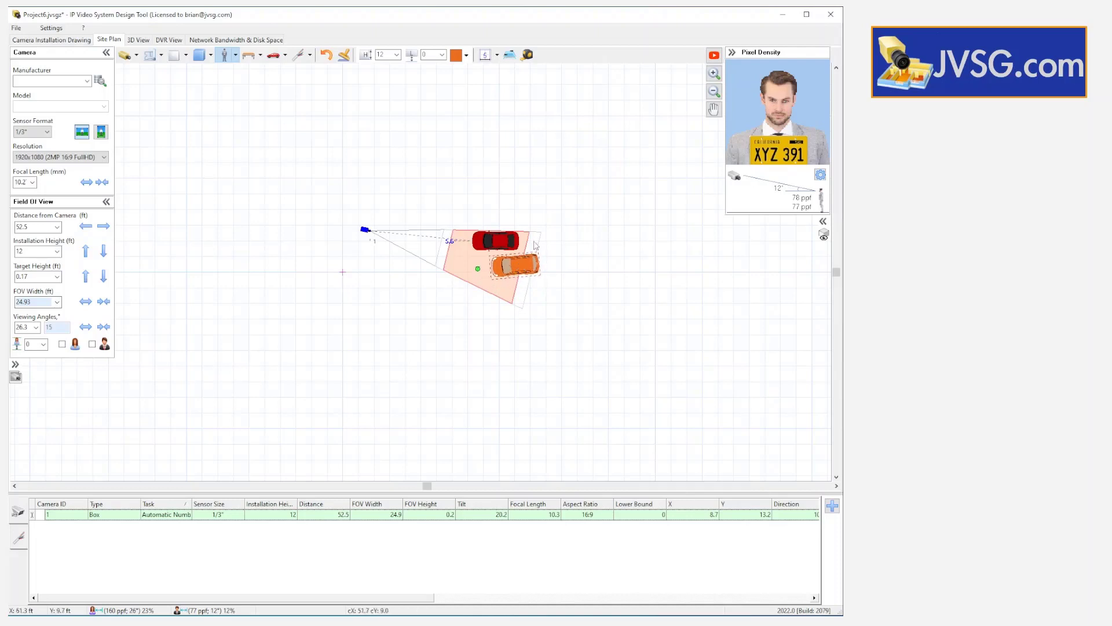
click(139, 41)
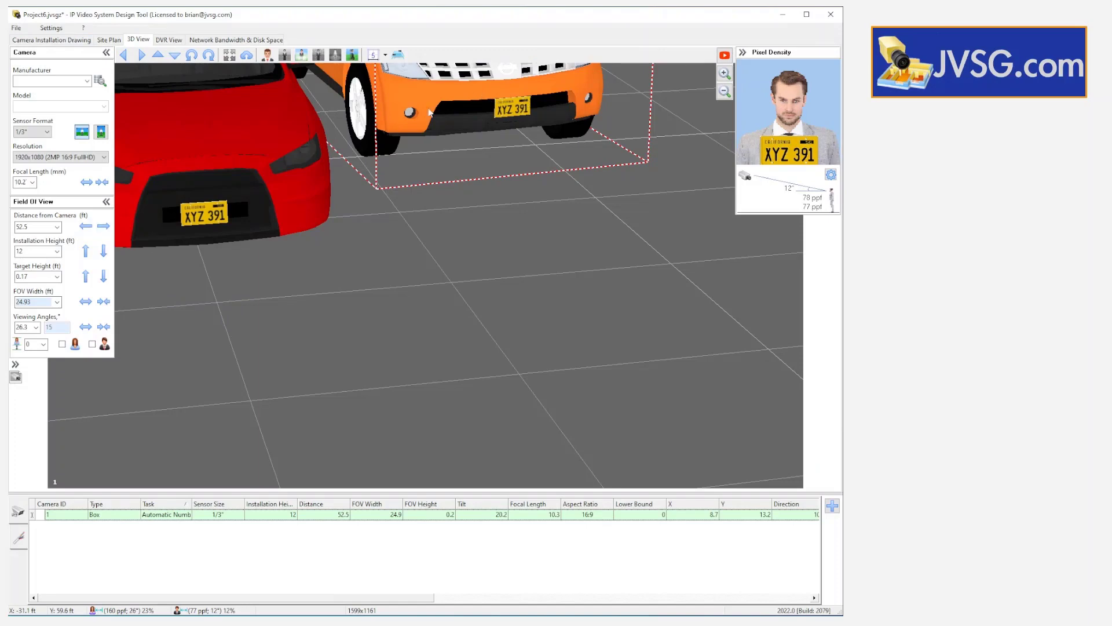
click(109, 39)
drag(534, 265, 474, 270)
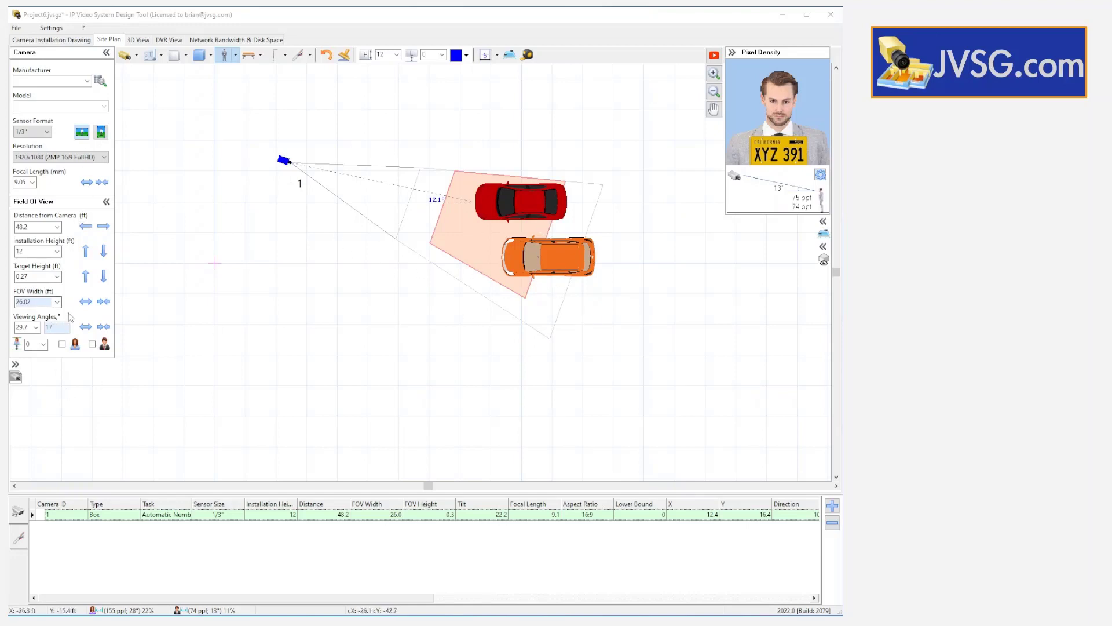
click(139, 40)
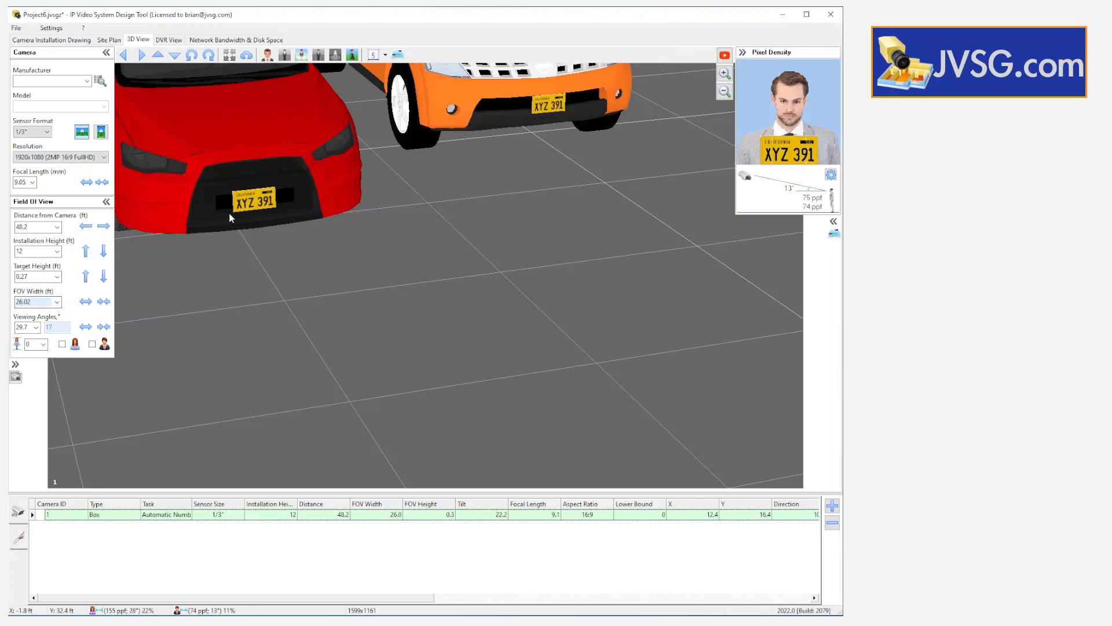
click(108, 39)
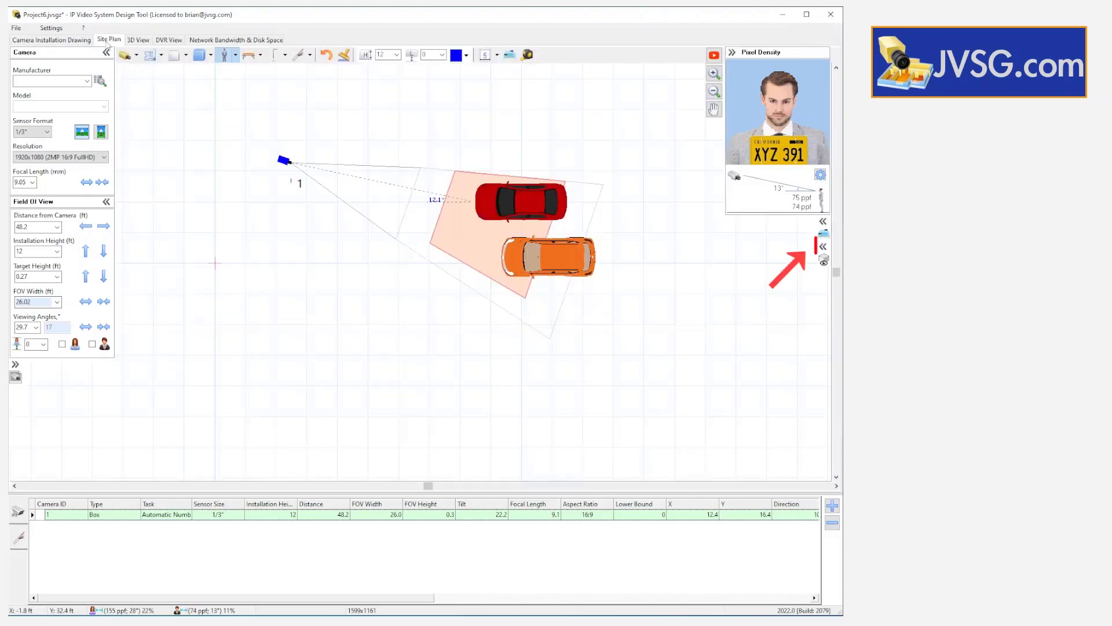
- Nudge the orange car beside the red car using the 3D View panel, then collapse that panel
click(824, 259)
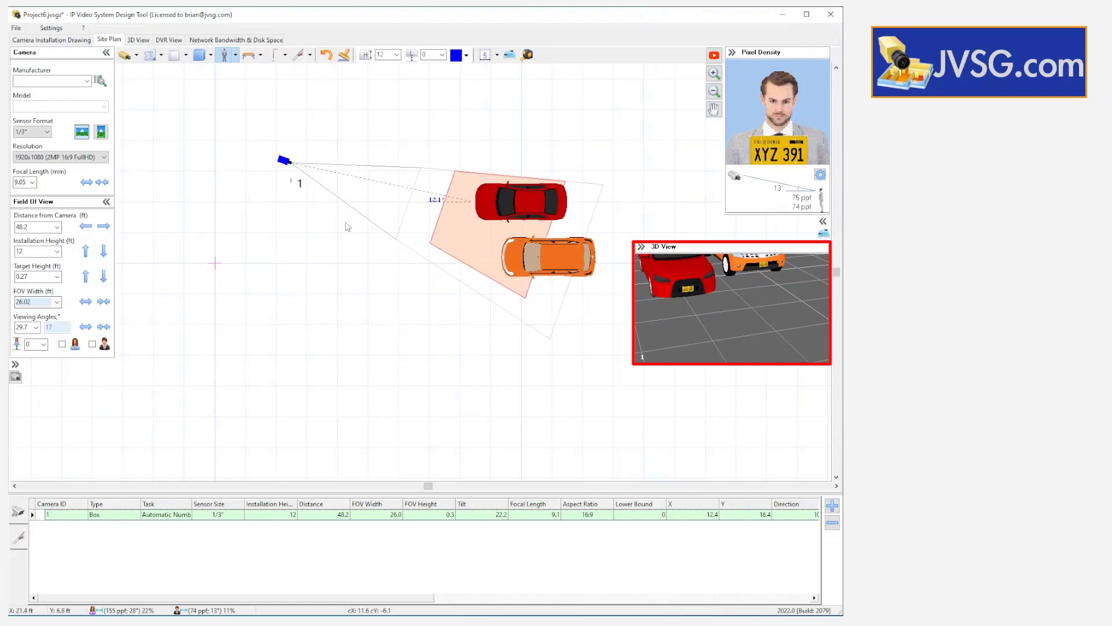
mouse_move(553, 258)
mouse_down()
mouse_move(522, 249)
mouse_move(539, 264)
mouse_move(552, 253)
mouse_up()
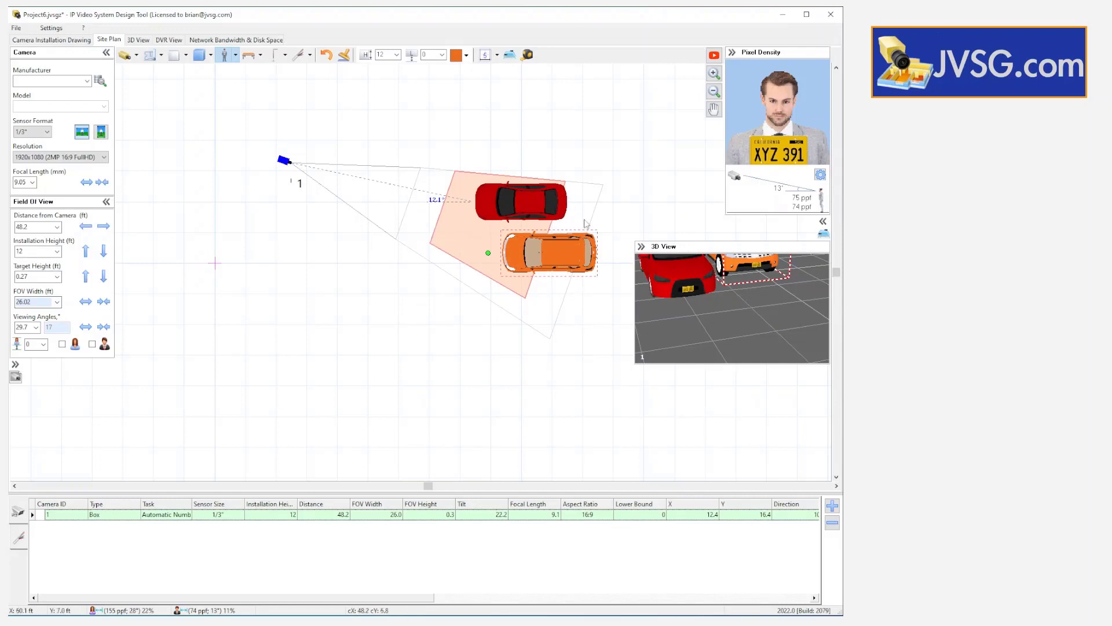
drag(560, 255, 561, 261)
click(641, 247)
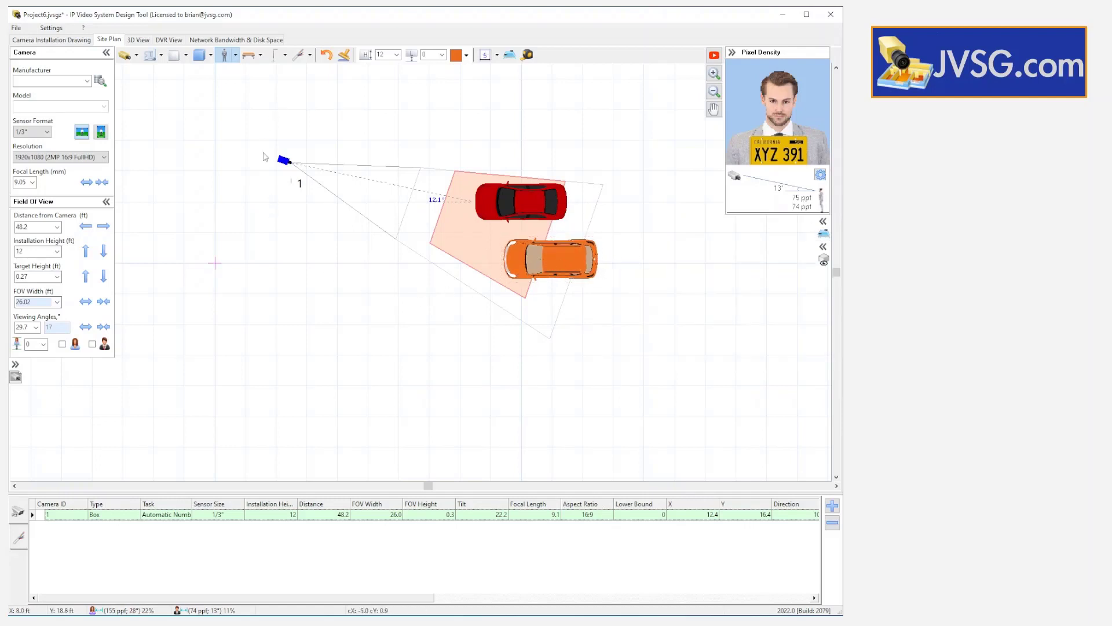
- Copy camera 1 with its red and orange cars and place the pasted copy below as camera 2
click(251, 139)
drag(259, 131, 631, 368)
key(ctrl+c)
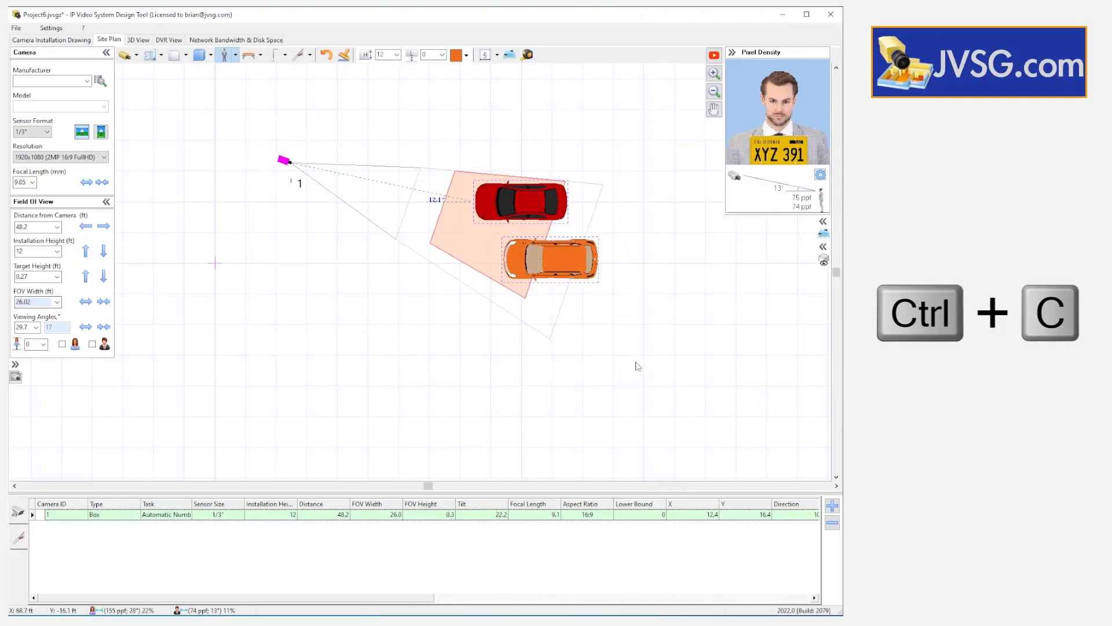
key(ctrl+v)
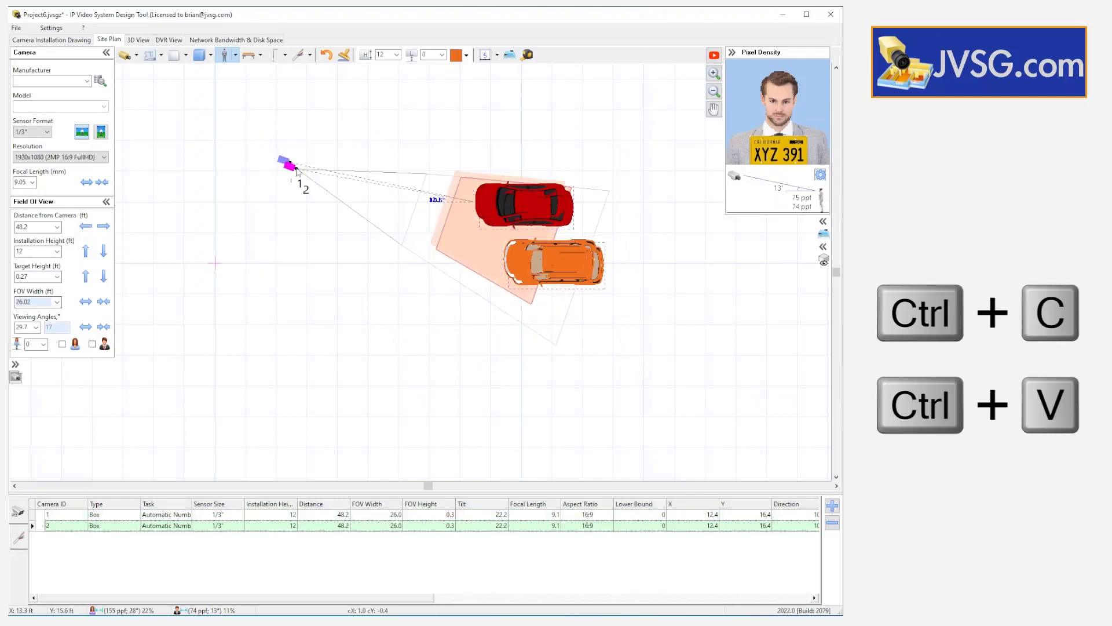
drag(296, 168, 286, 311)
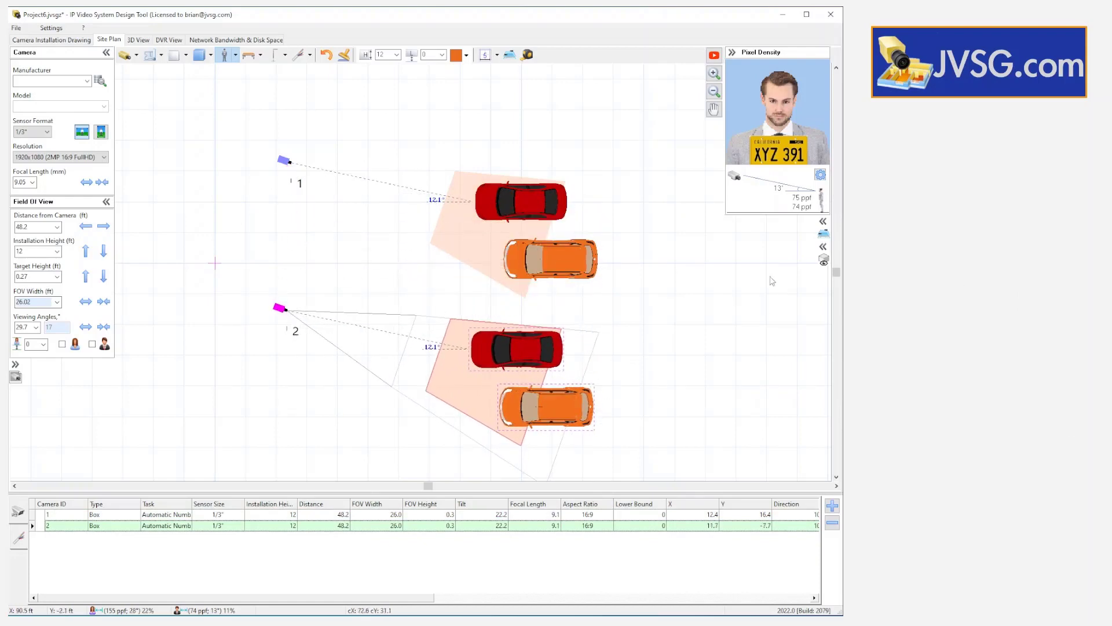
click(675, 302)
- Set camera 2 to 2560x1440 (4MP 16:9) and shift its red car right, steepening the angle to 25.5°
click(104, 158)
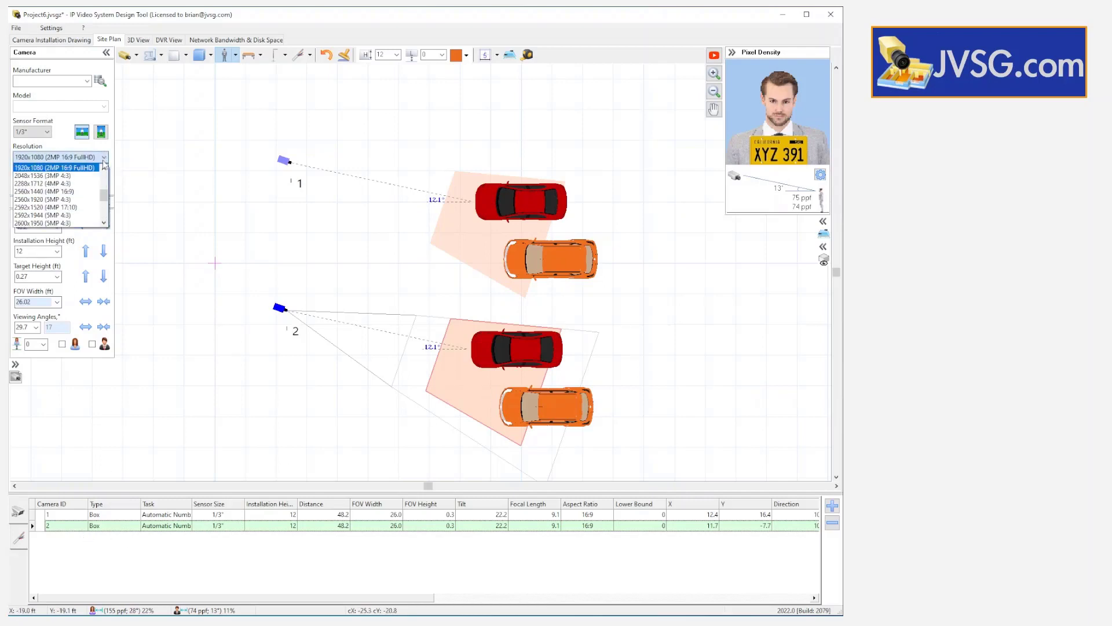
click(87, 191)
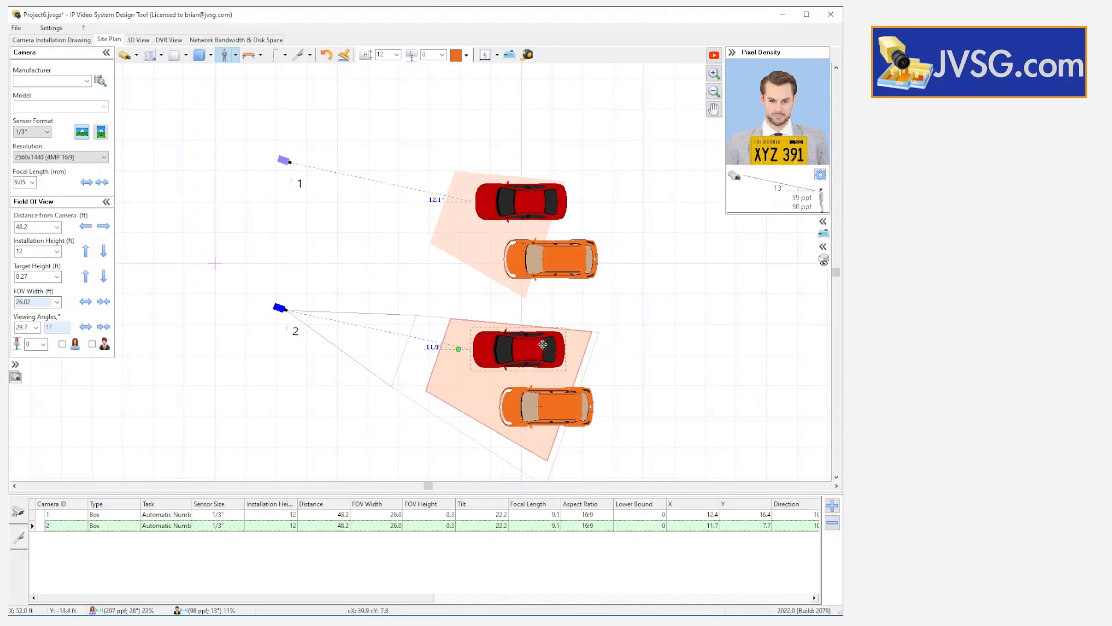
drag(534, 345, 588, 349)
mouse_move(558, 410)
mouse_down()
mouse_move(547, 405)
mouse_move(569, 403)
mouse_up()
drag(586, 351, 558, 349)
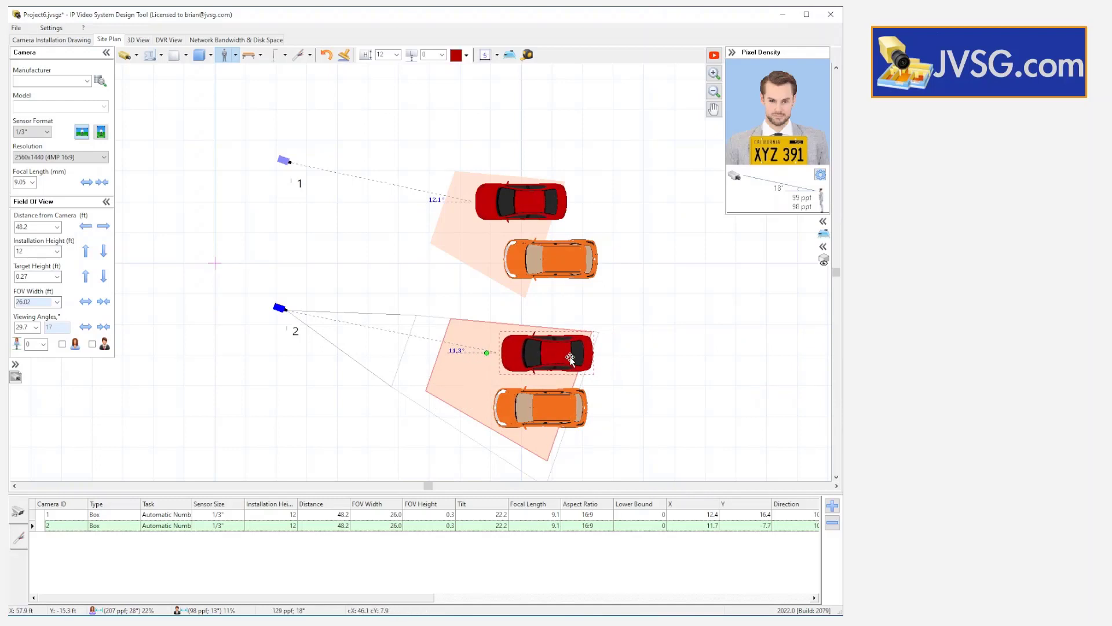
drag(570, 358, 587, 359)
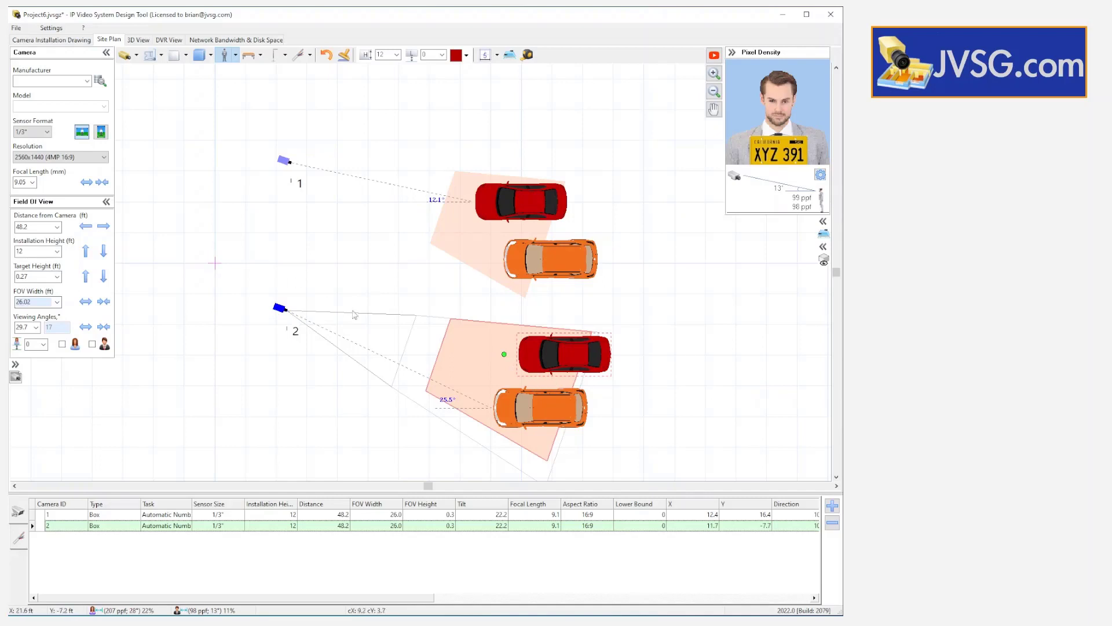
- Switch camera 2's resolution back to 1920x1080
click(464, 359)
click(105, 157)
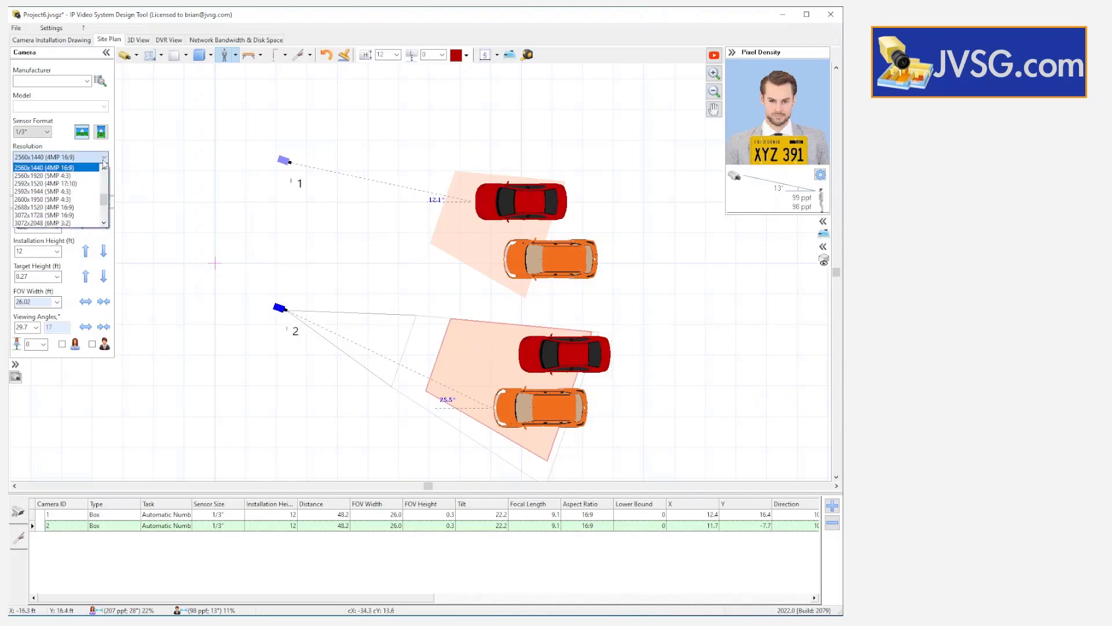
scroll(107, 195, up, 3)
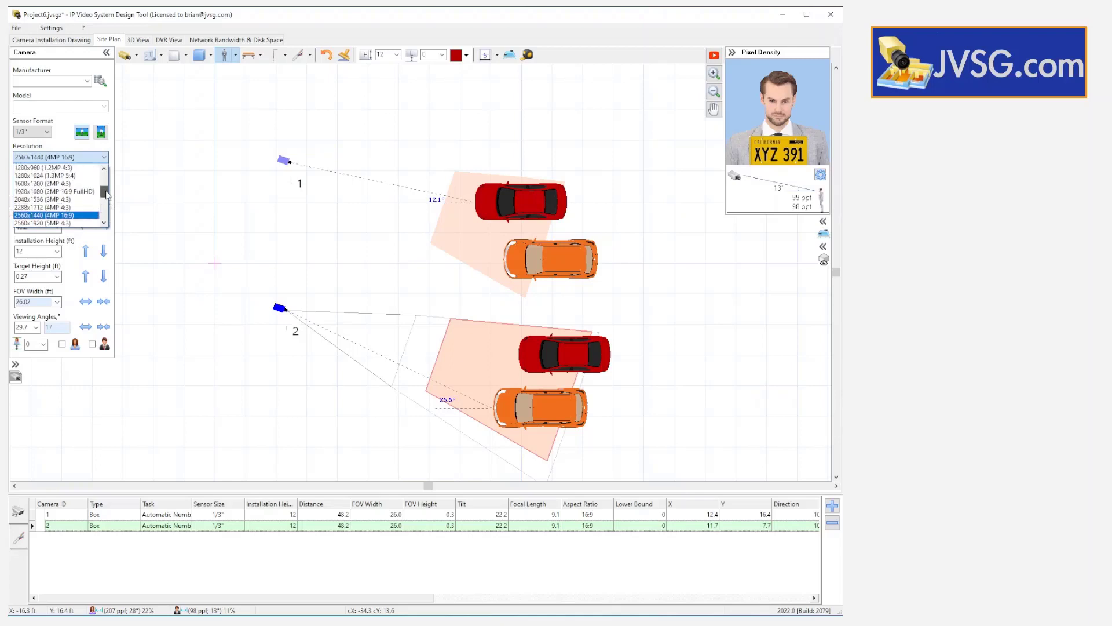
click(63, 191)
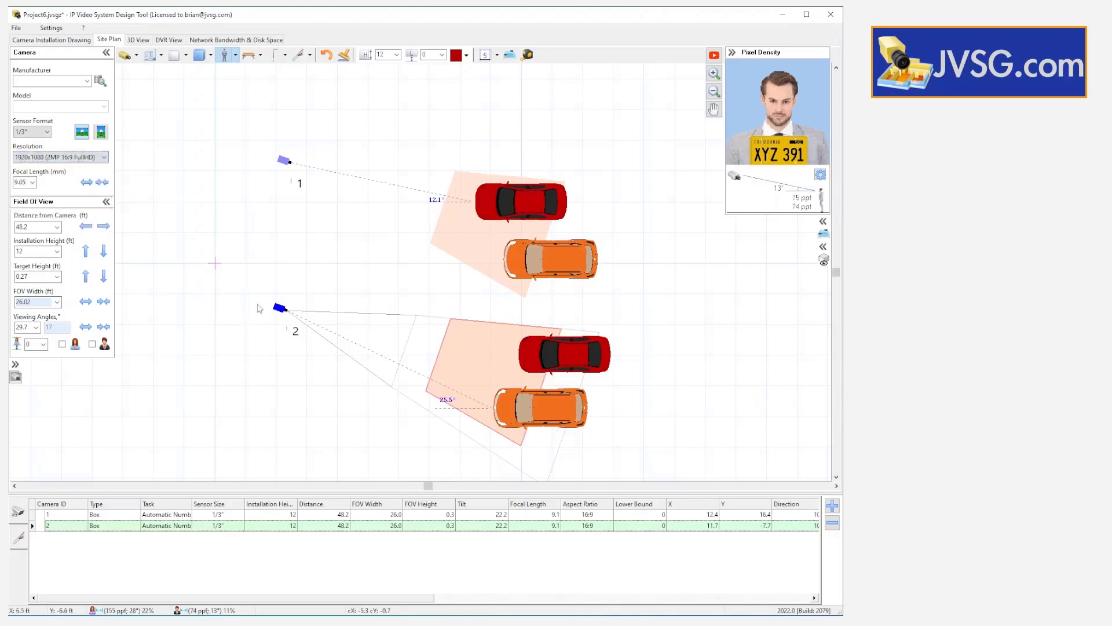
- Move camera 2 left and raise its target distance to 65 ft
click(279, 309)
drag(281, 312, 356, 311)
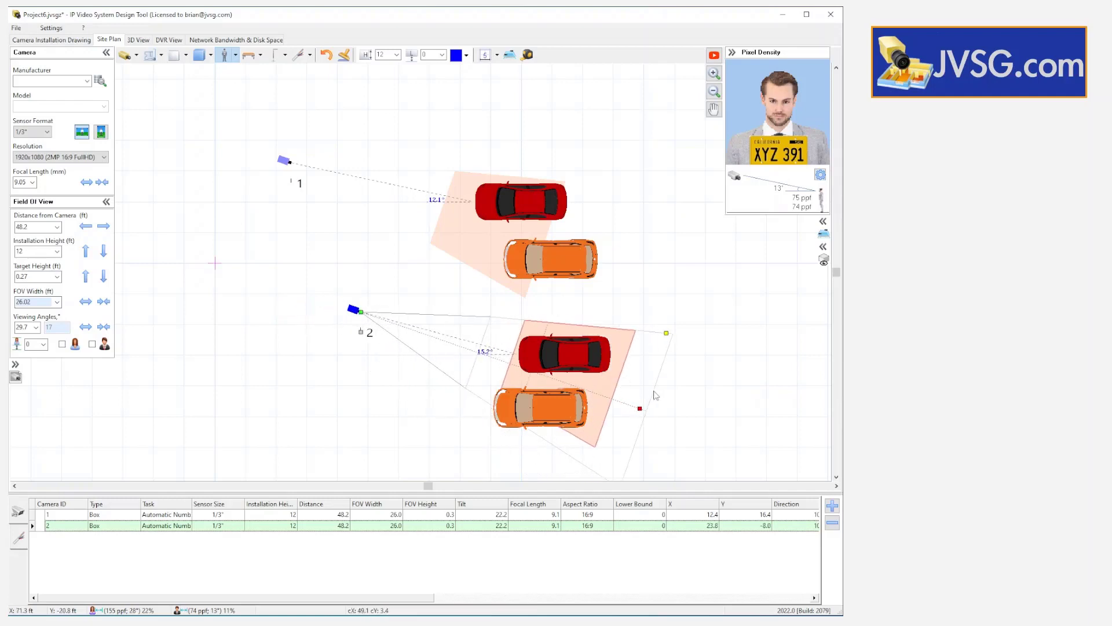
drag(640, 409, 613, 410)
click(85, 227)
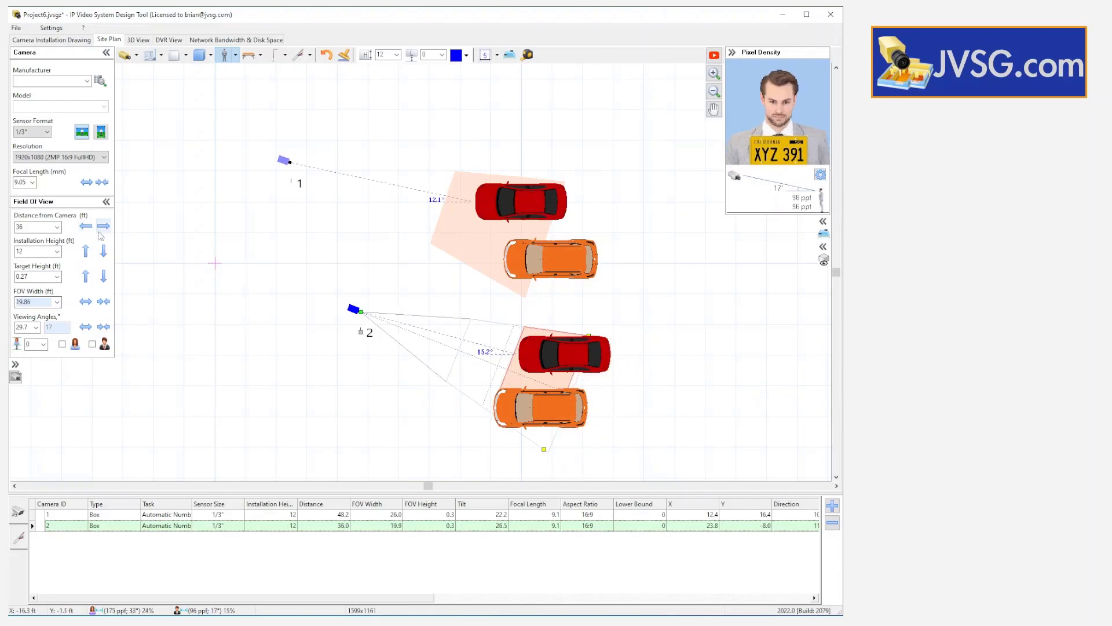
click(103, 226)
drag(353, 309, 206, 284)
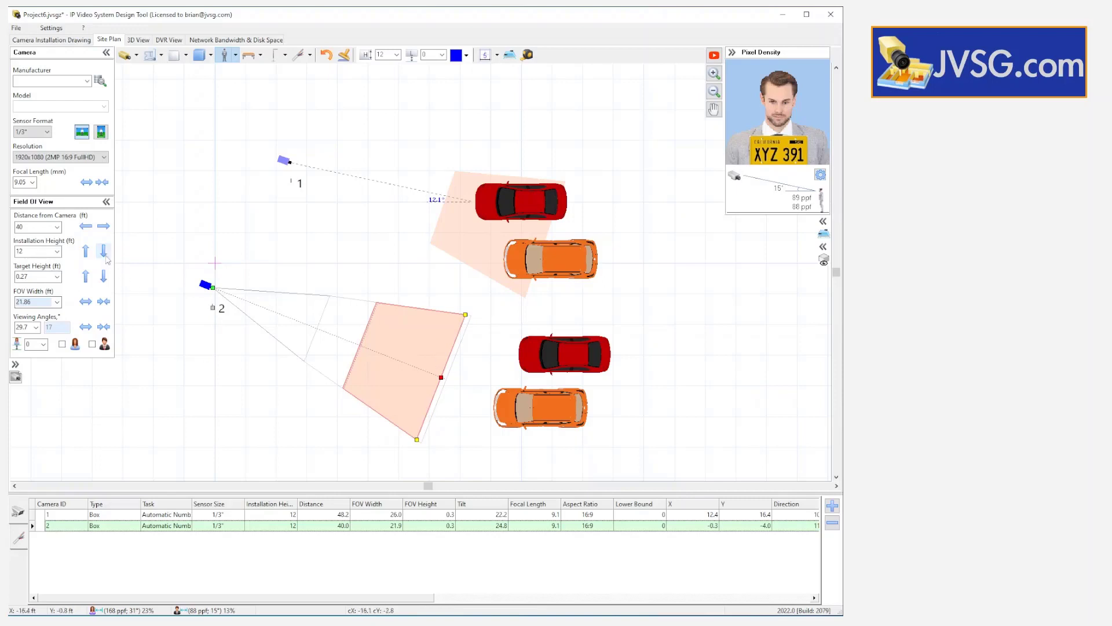
click(104, 227)
click(104, 226)
click(104, 227)
click(103, 226)
click(104, 227)
click(104, 226)
click(104, 227)
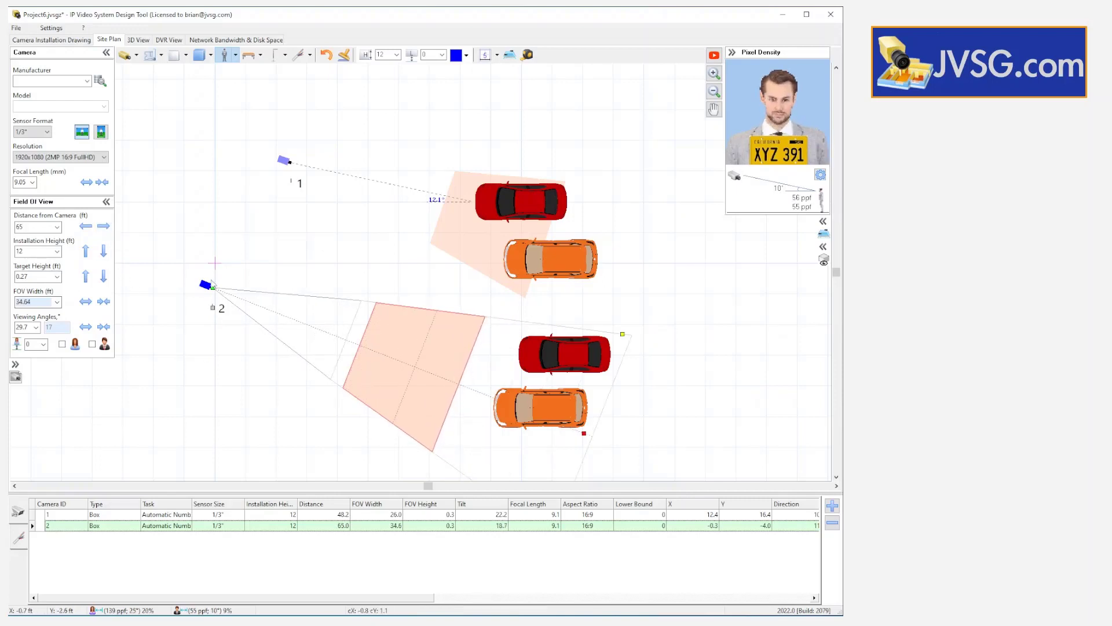
mouse_move(205, 284)
mouse_down()
mouse_move(220, 281)
mouse_move(211, 286)
mouse_up()
- Narrow camera 2's field of view to 26 ft at a 65.2 ft target distance
click(104, 301)
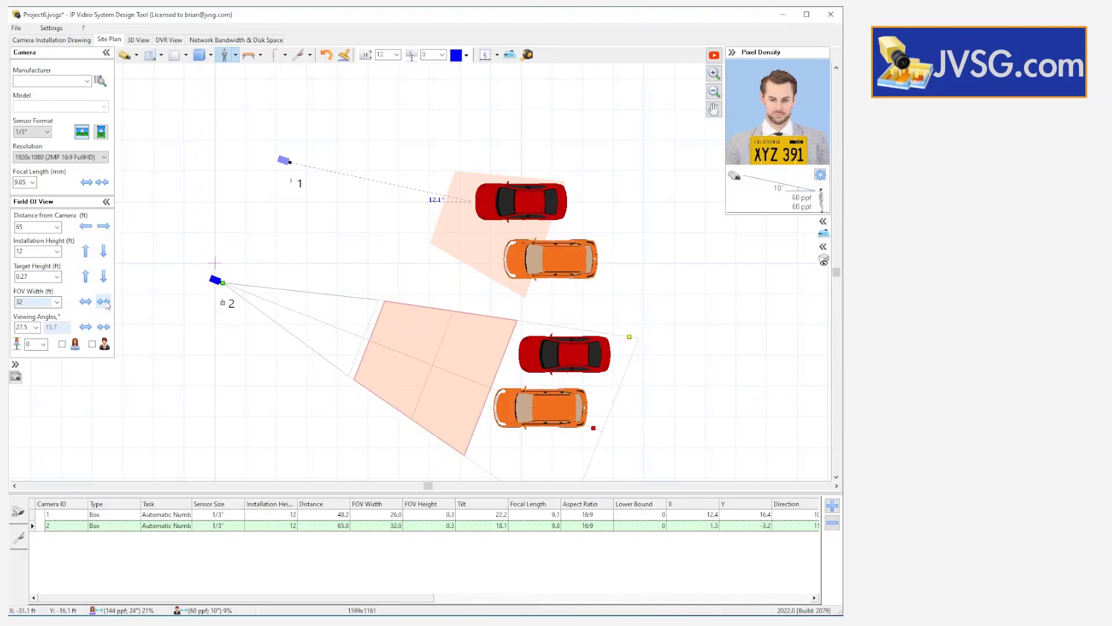
click(104, 301)
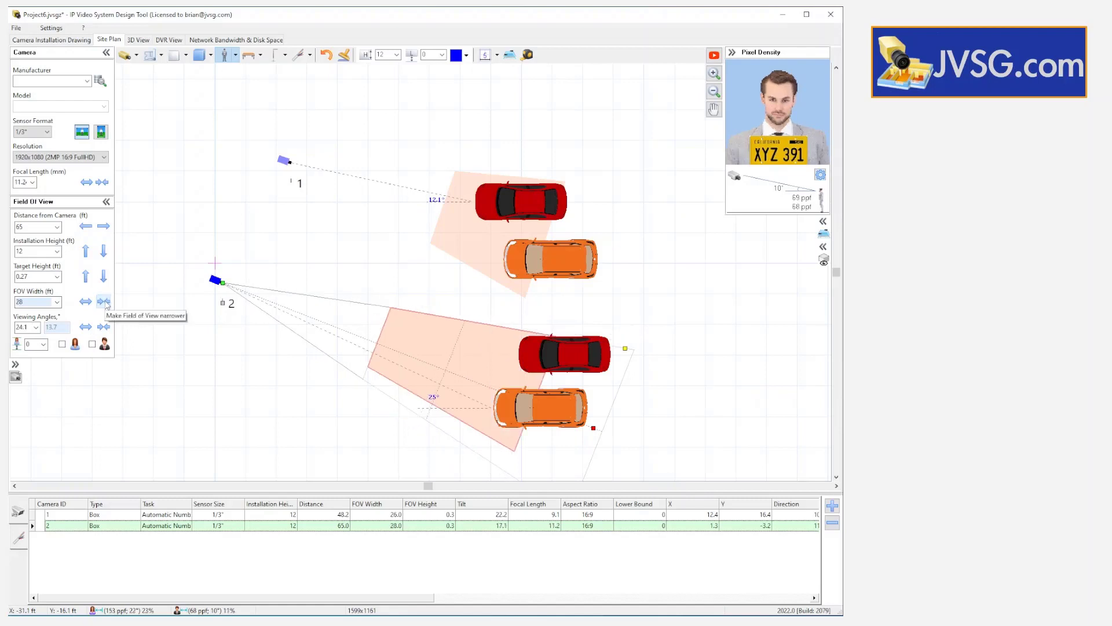
click(104, 301)
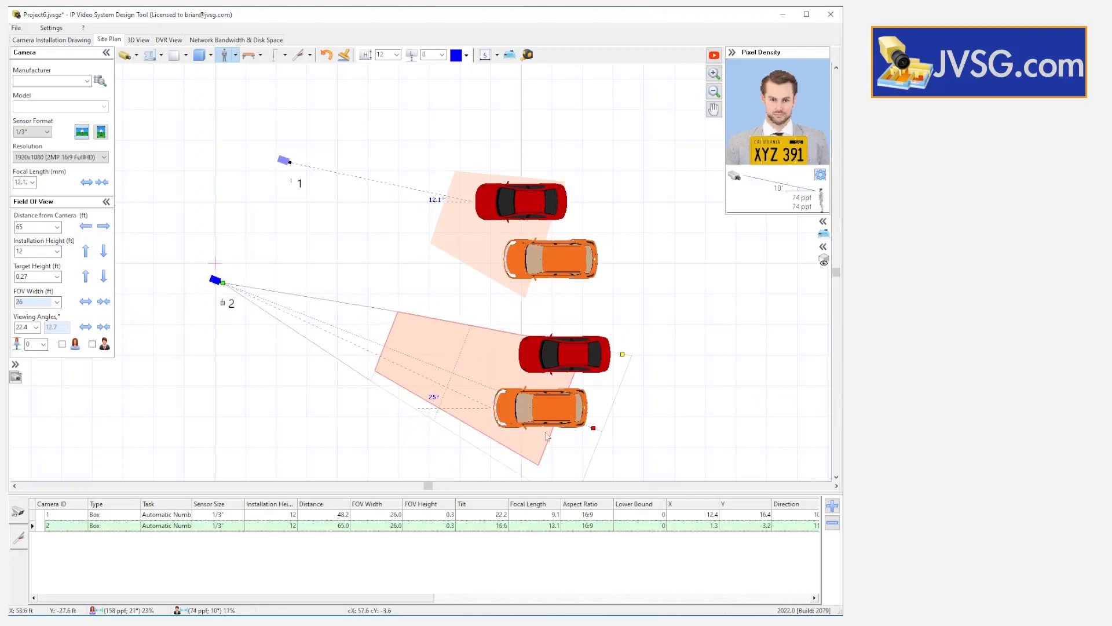
drag(593, 428, 598, 418)
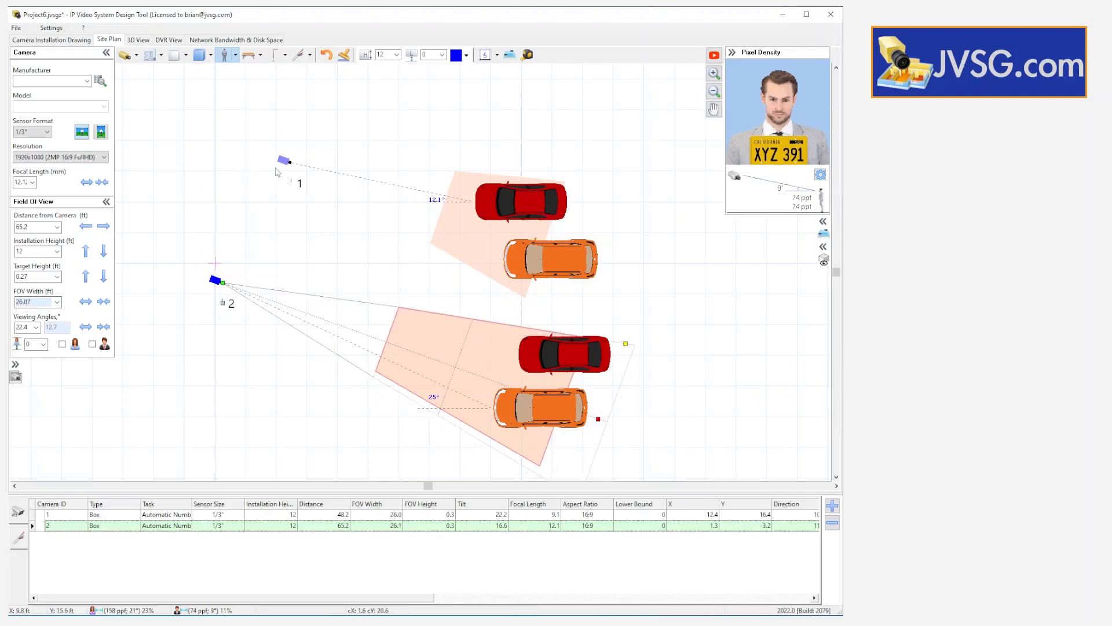